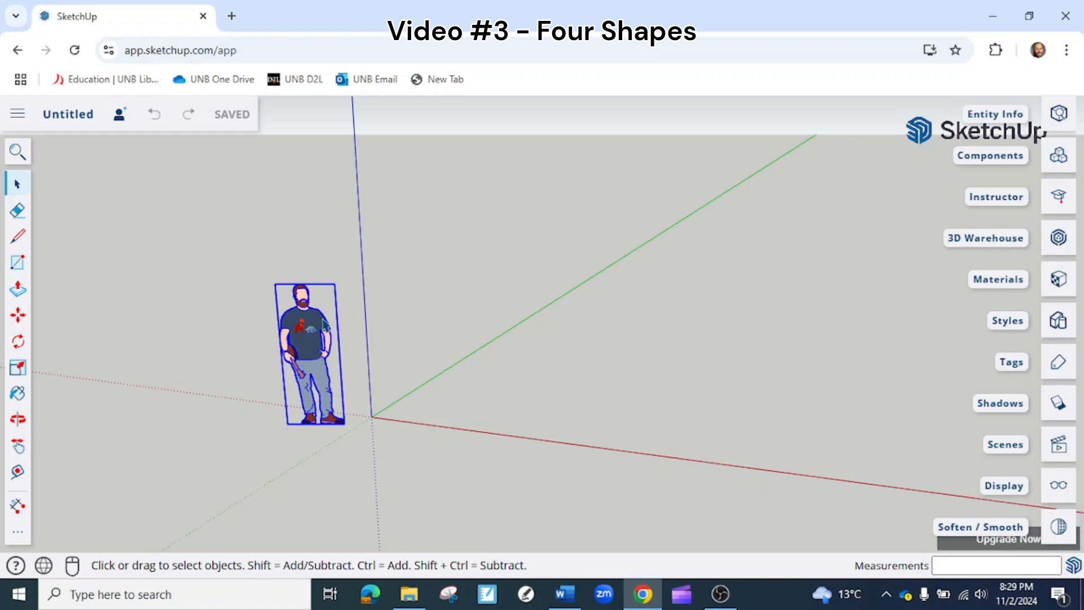
# Purge all unused items and save the model as "4 Shapes" in the SketchUp project folder.
pyautogui.hotkey('ctrl', 's')
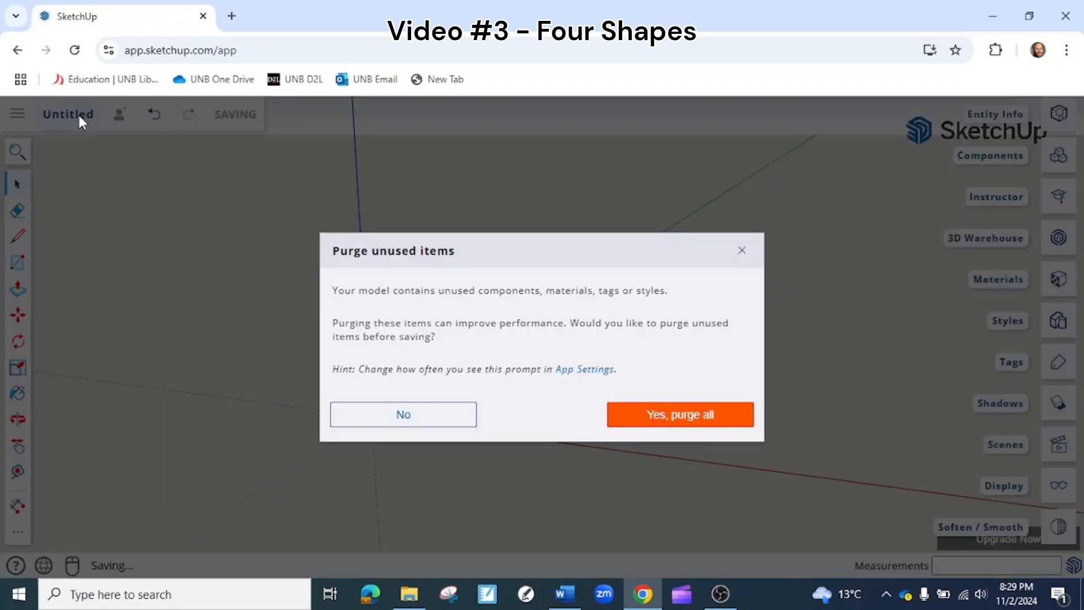
pyautogui.click(686, 421)
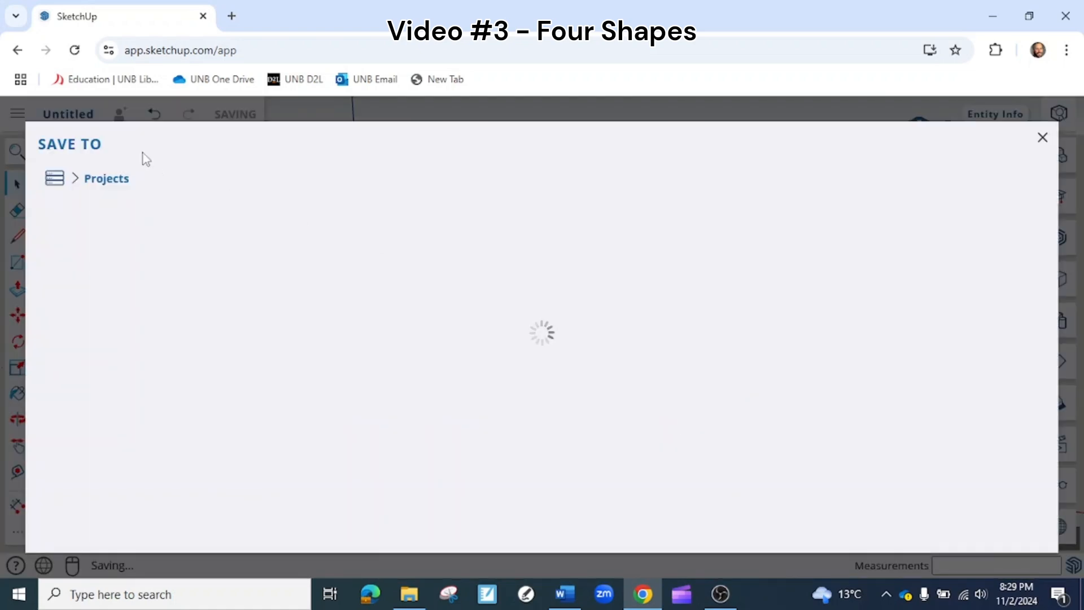
pyautogui.click(162, 375)
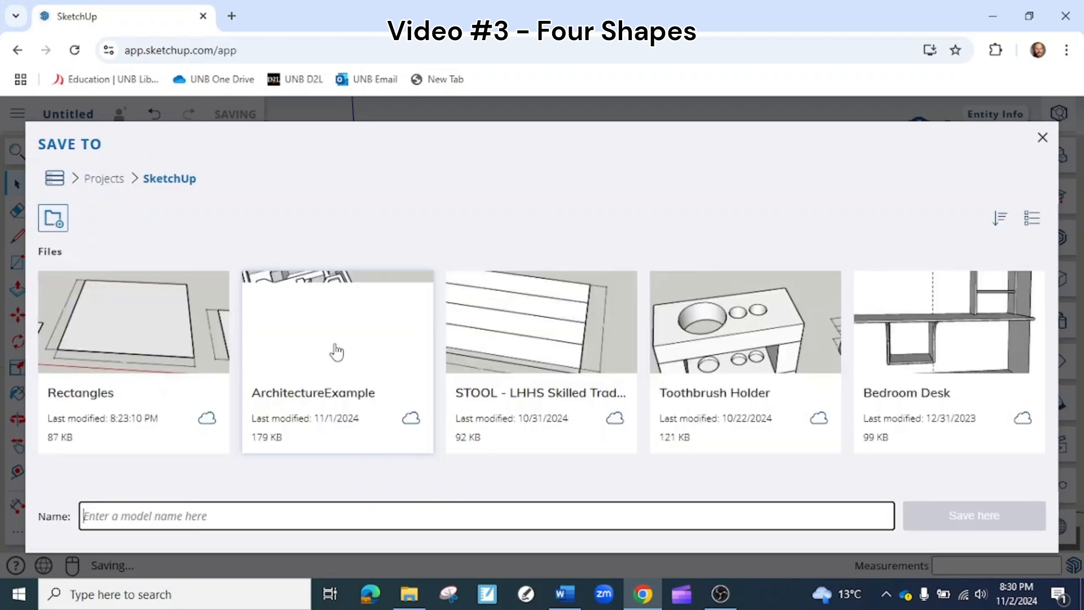
pyautogui.write('4')
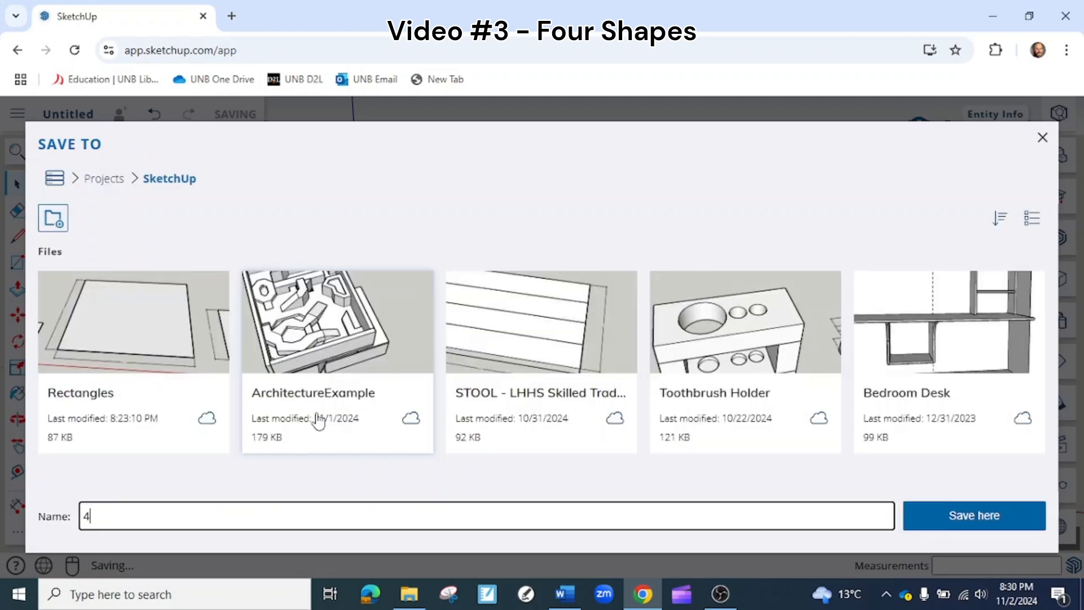
pyautogui.write(' Shapes')
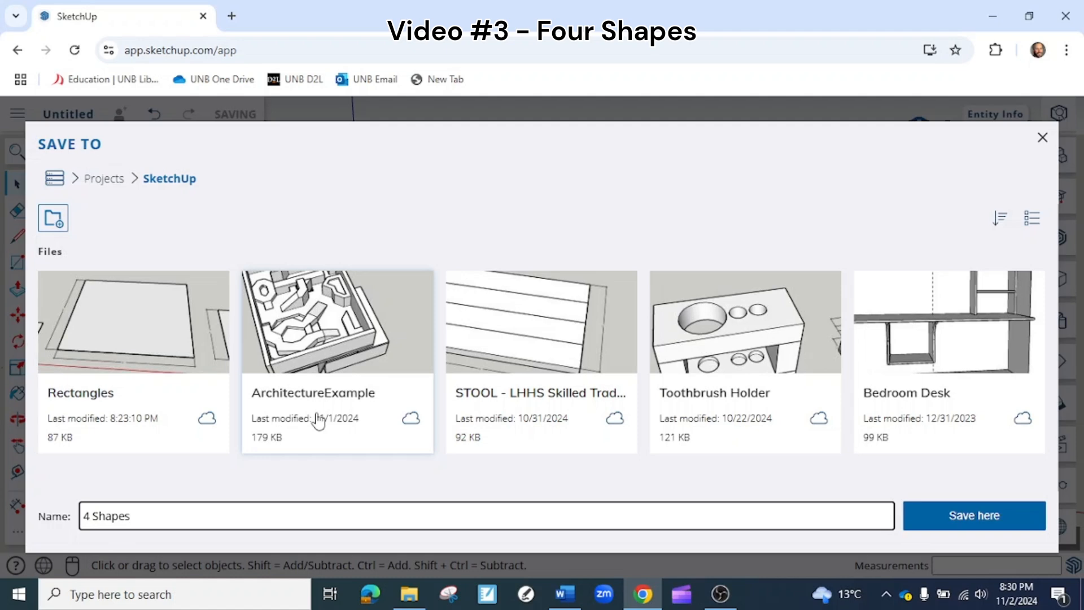
pyautogui.press('Return')
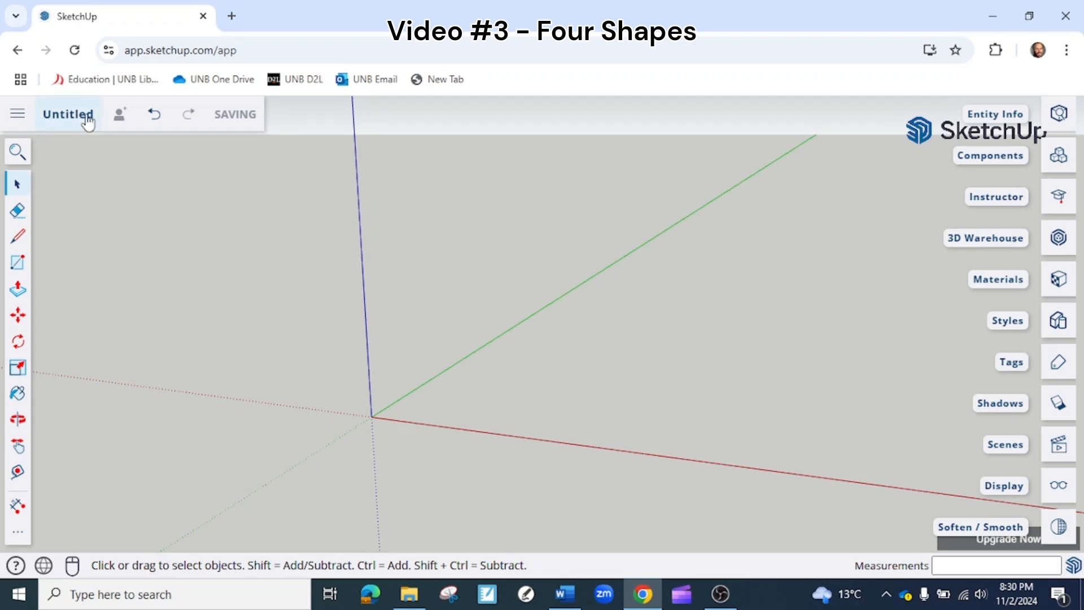
# Draw a 5" by 8" rectangle flat on the ground between the red and green axes.
pyautogui.moveTo(530, 420)
pyautogui.mouseDown(button='middle')
pyautogui.moveTo(561, 416)
pyautogui.moveTo(541, 416)
pyautogui.mouseUp(button='middle')
pyautogui.moveTo(627, 405); pyautogui.dragTo(358, 412, button='middle')
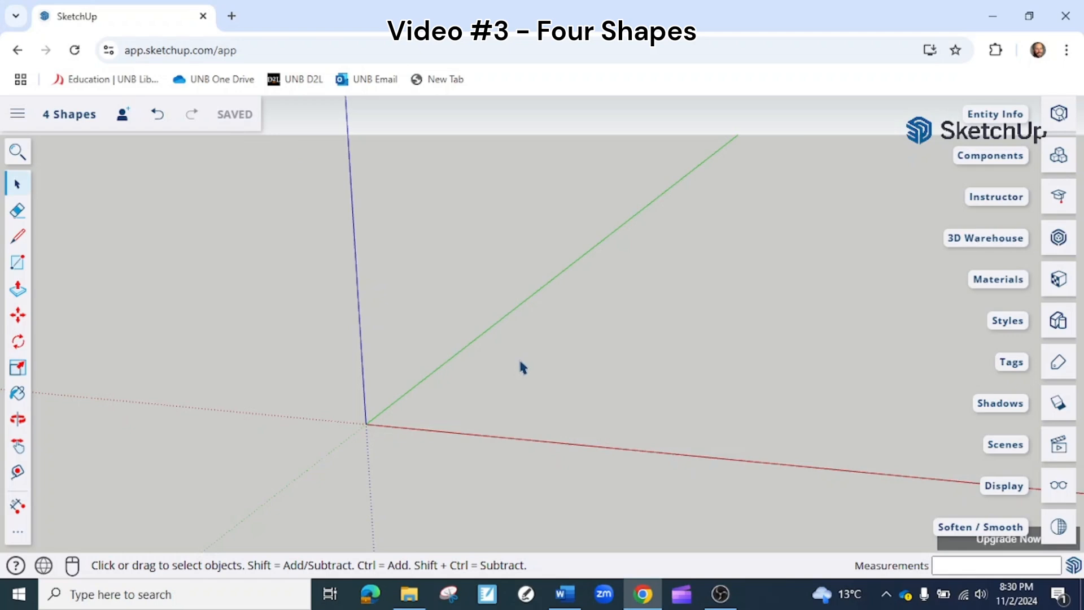
pyautogui.moveTo(491, 392); pyautogui.dragTo(470, 415, button='middle')
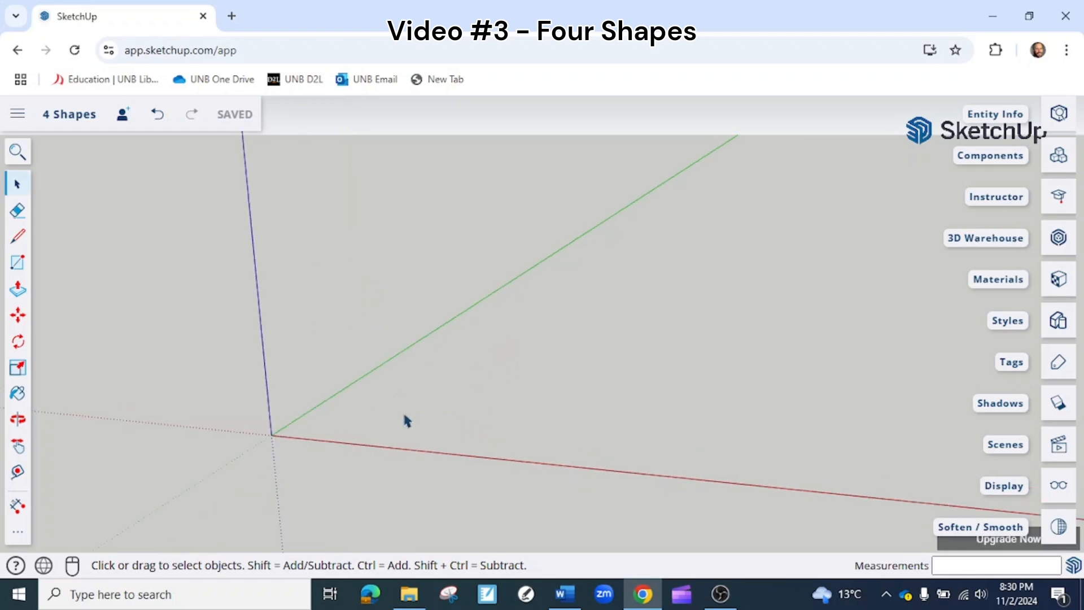
pyautogui.press('r')
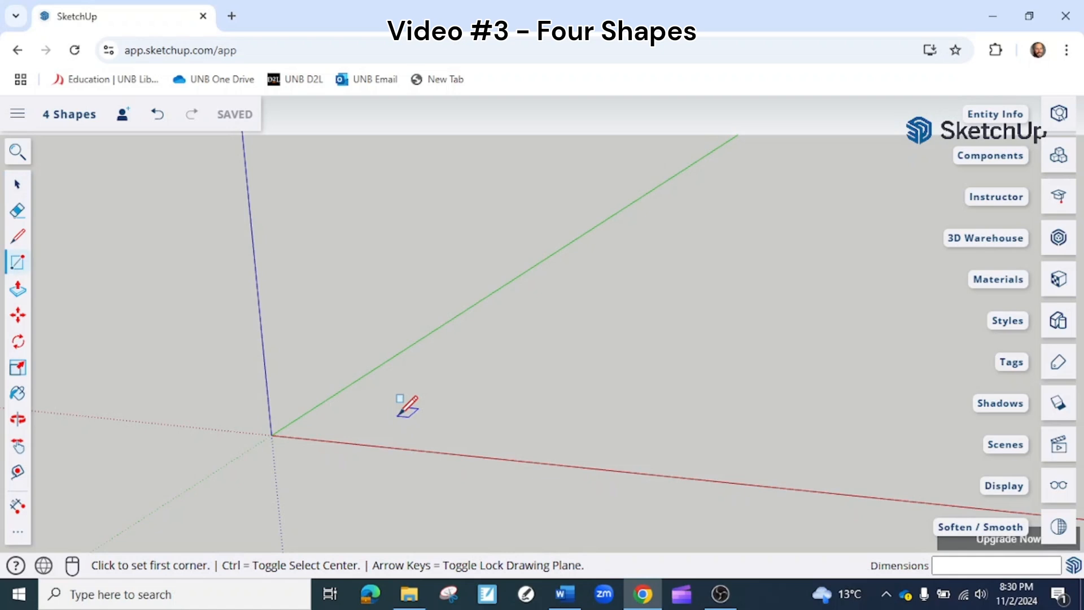
pyautogui.click(399, 415)
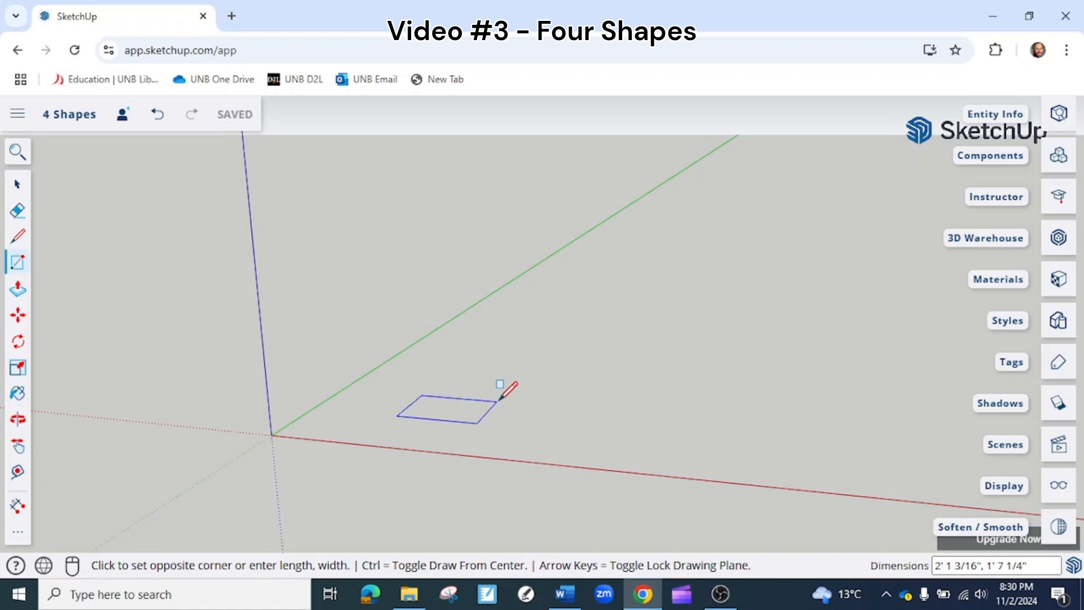
pyautogui.write('5",')
pyautogui.write('8"')
pyautogui.press('Return')
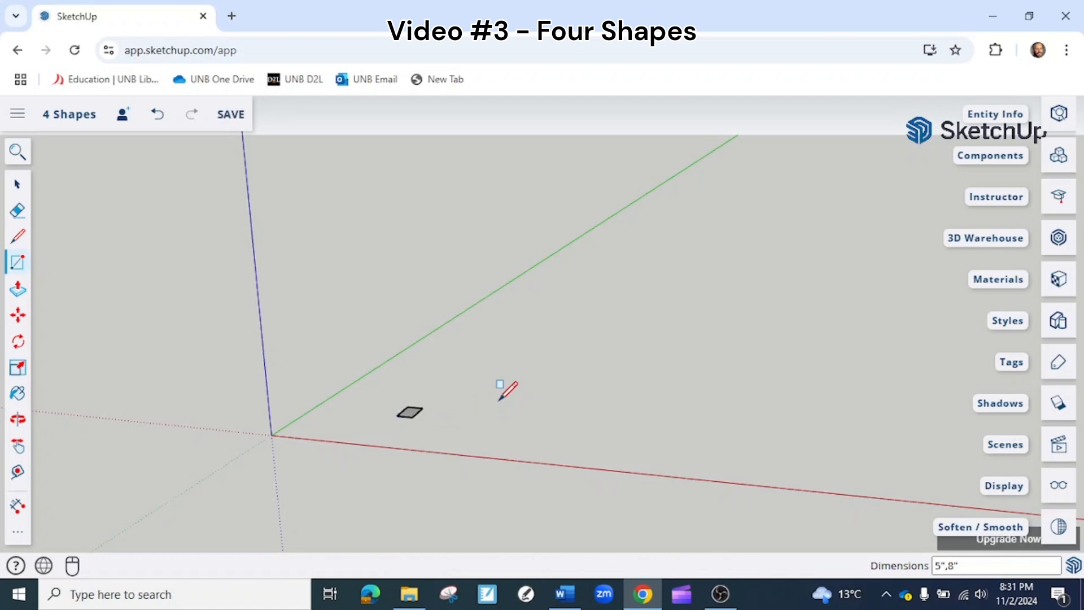
# Draw a 3" by 3" square on the ground beside the 5" by 8" rectangle.
pyautogui.scroll(5, 418, 409)
pyautogui.scroll(-2, 401, 432)
pyautogui.moveTo(401, 432); pyautogui.dragTo(355, 358, button='middle')
pyautogui.scroll(-3, 446, 350)
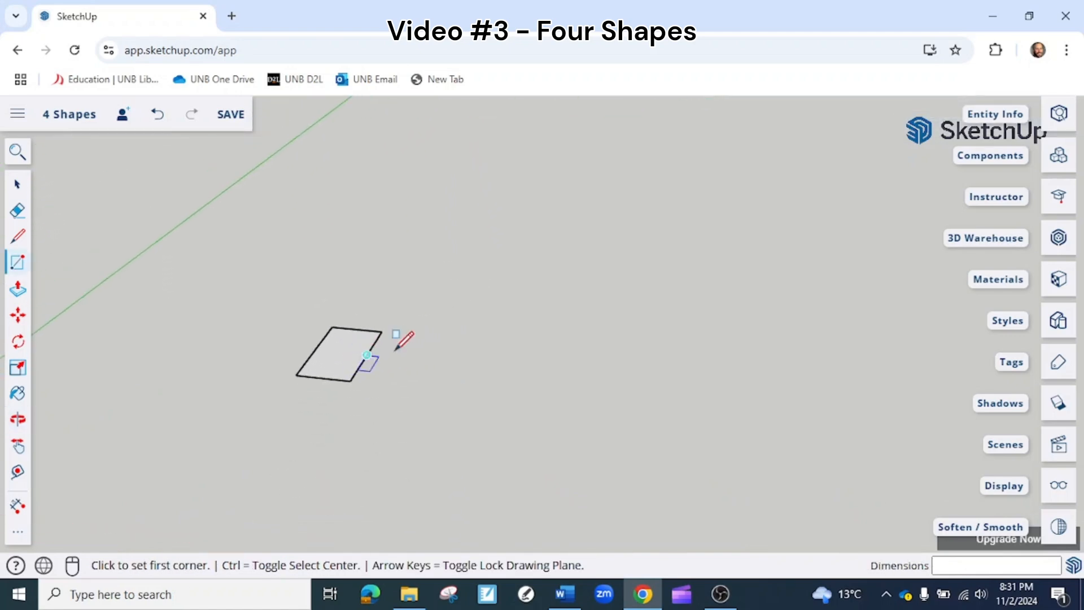
pyautogui.click(402, 388)
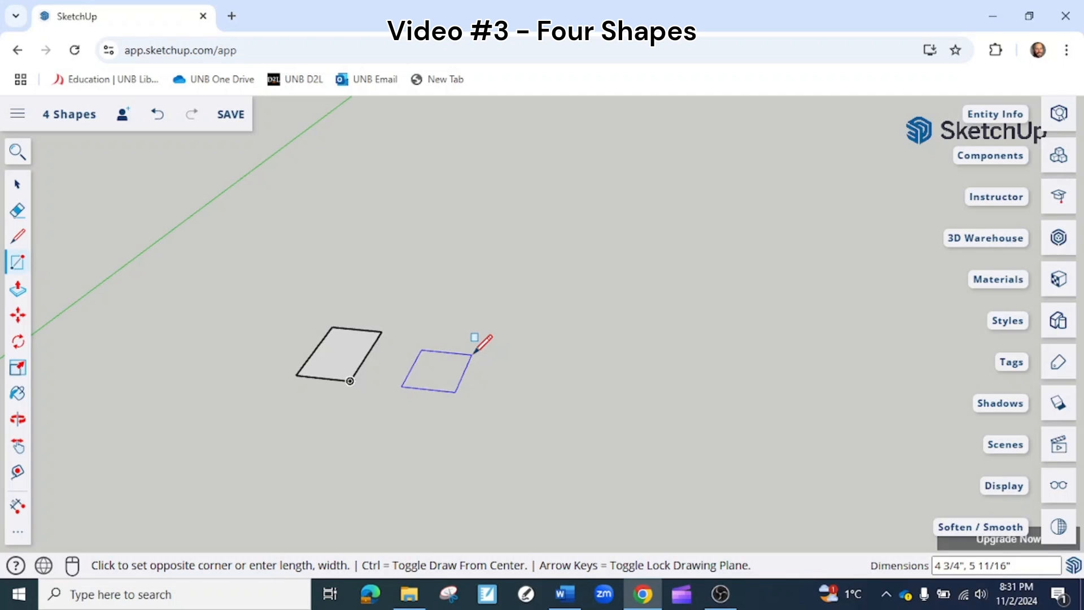
pyautogui.write('3')
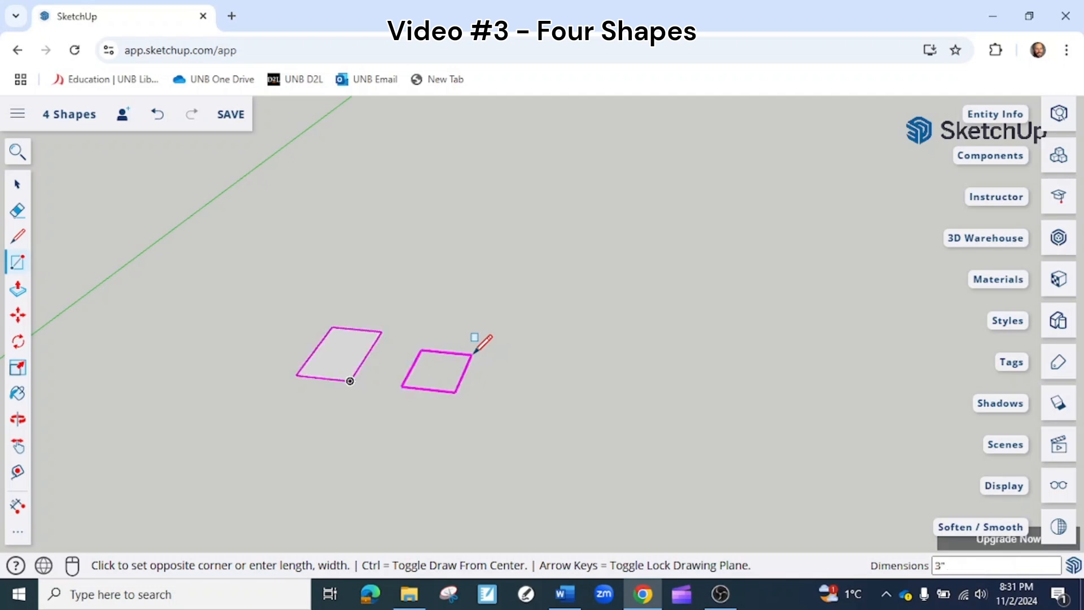
pyautogui.write('",3"')
pyautogui.press('Return')
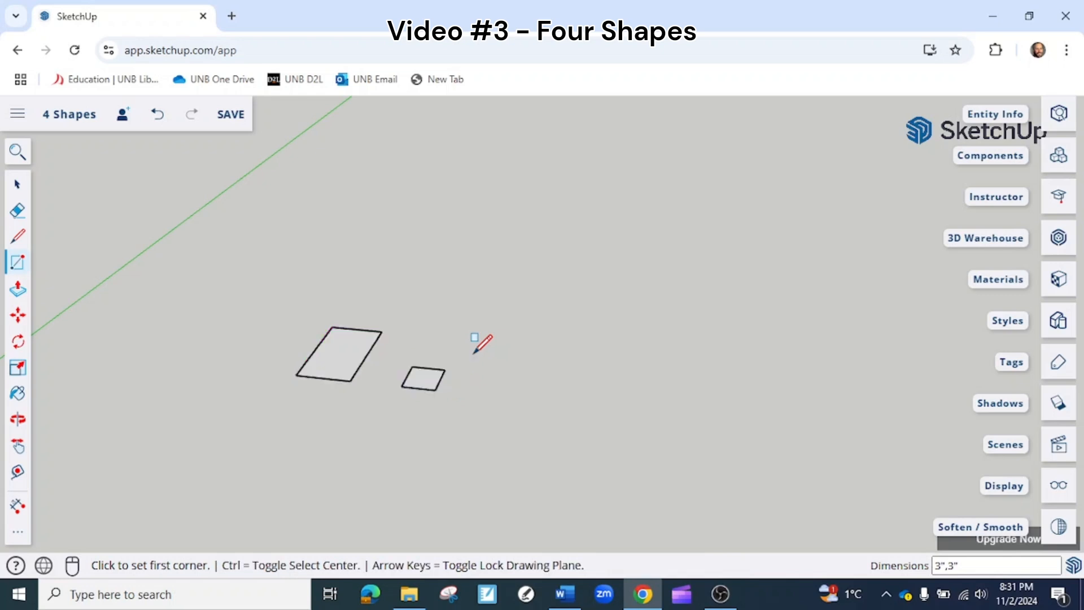
pyautogui.scroll(3, 445, 367)
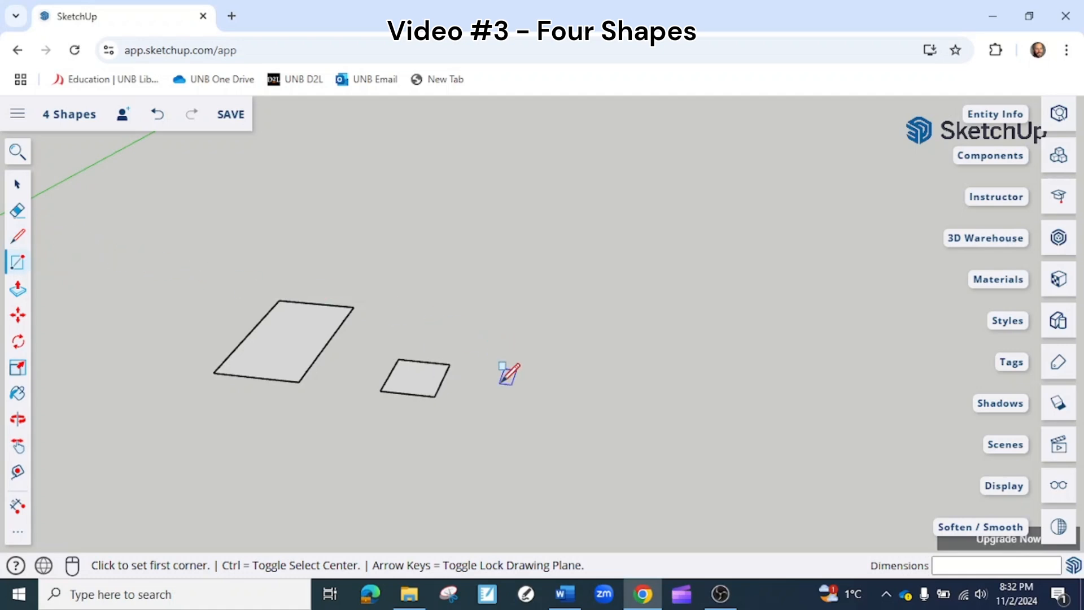
pyautogui.press('l')
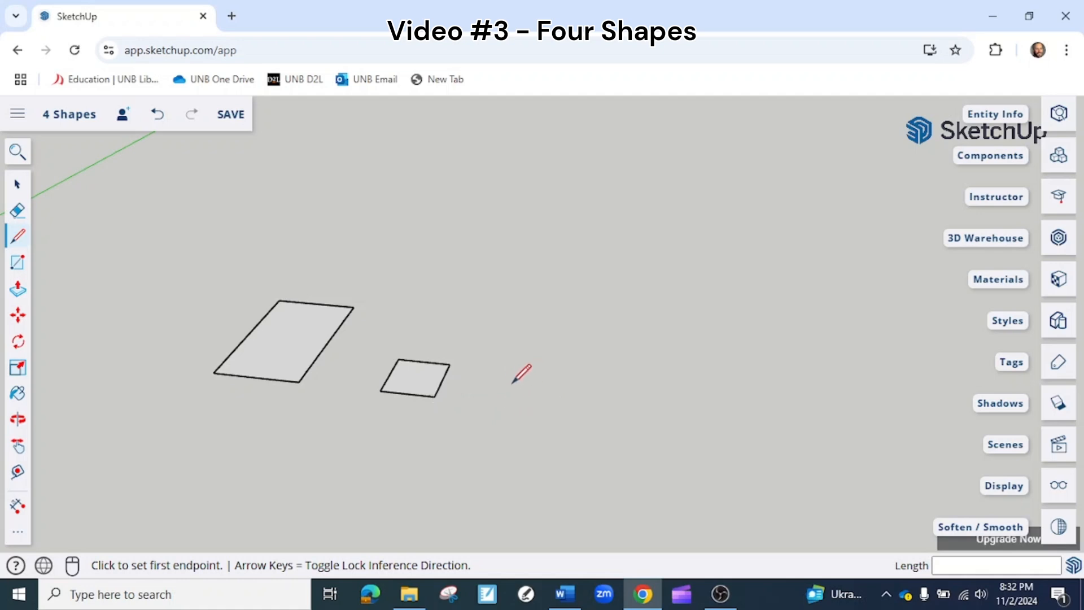
pyautogui.press('r')
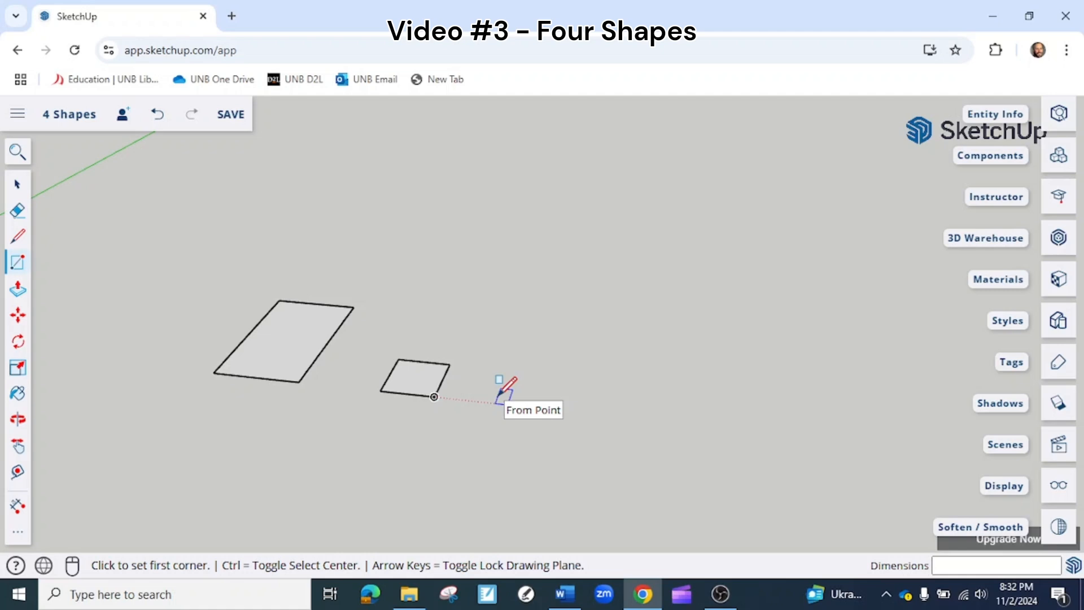
pyautogui.press('l')
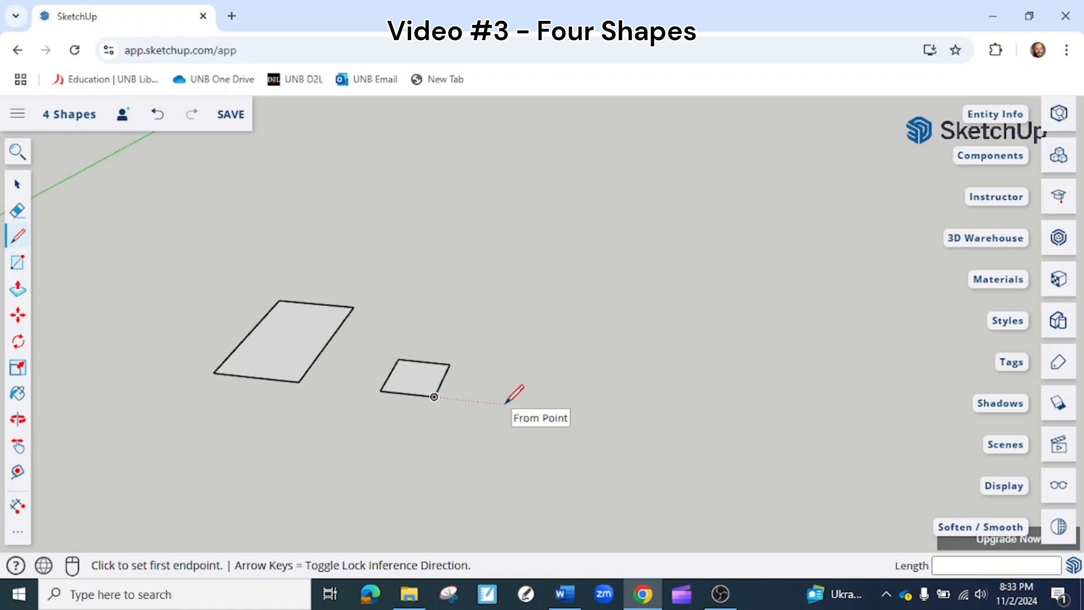
pyautogui.click(498, 401)
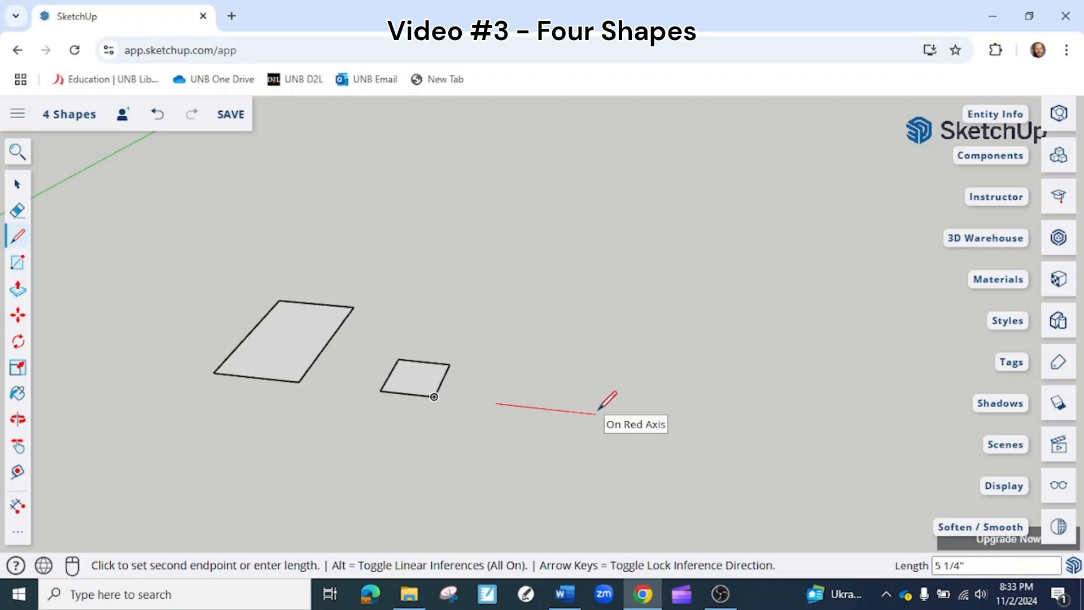
pyautogui.press('alt')
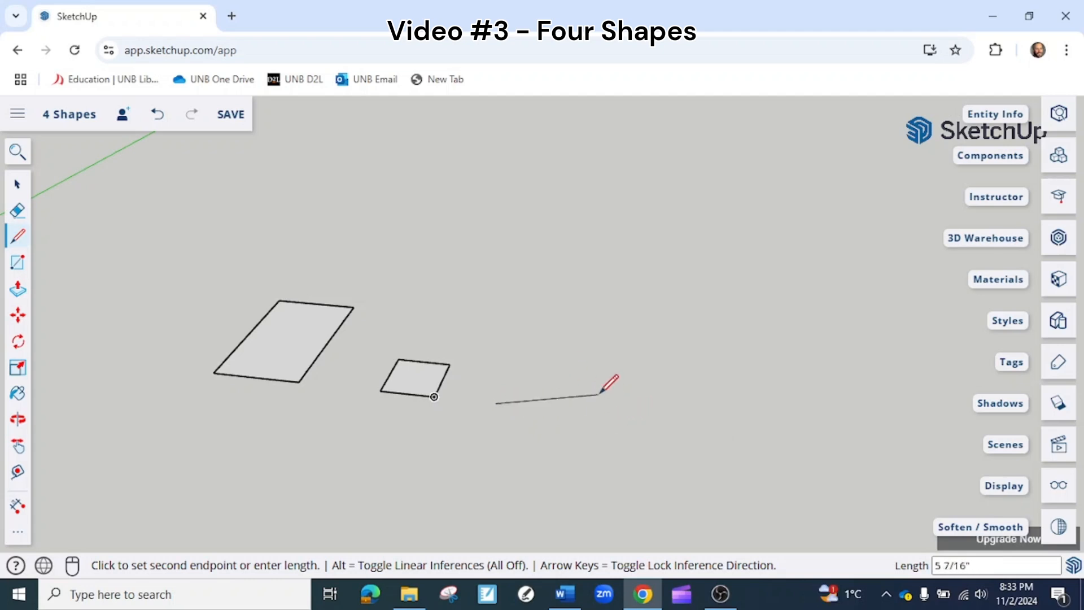
pyautogui.press('space')
# Draw a 6" line along the red axis beside the square, aligned with the square's front edge, and end the line there.
pyautogui.press('l')
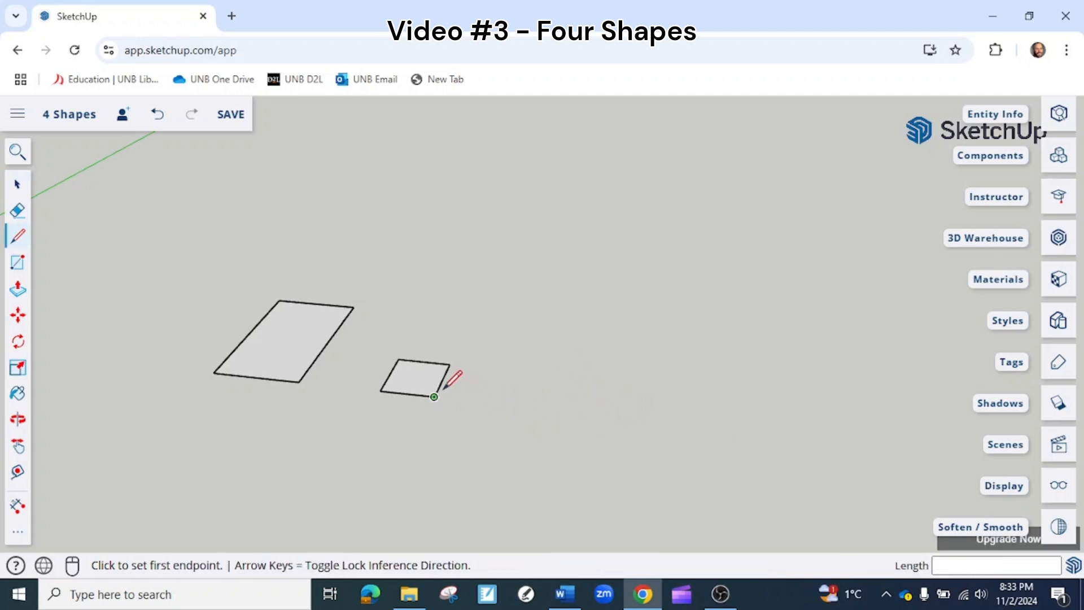
pyautogui.click(511, 405)
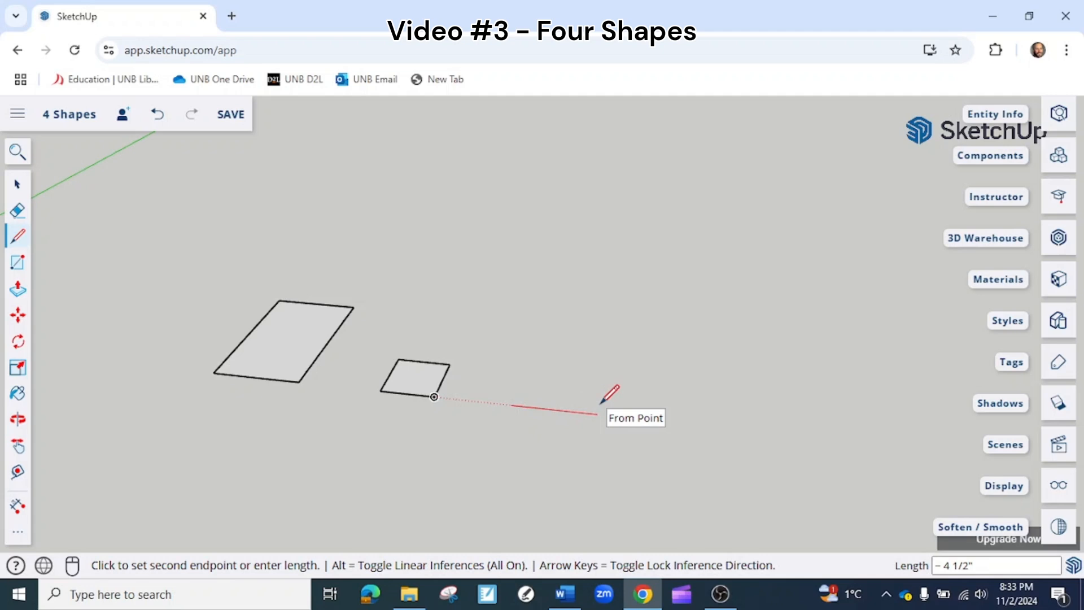
pyautogui.write('6"')
pyautogui.press('Return')
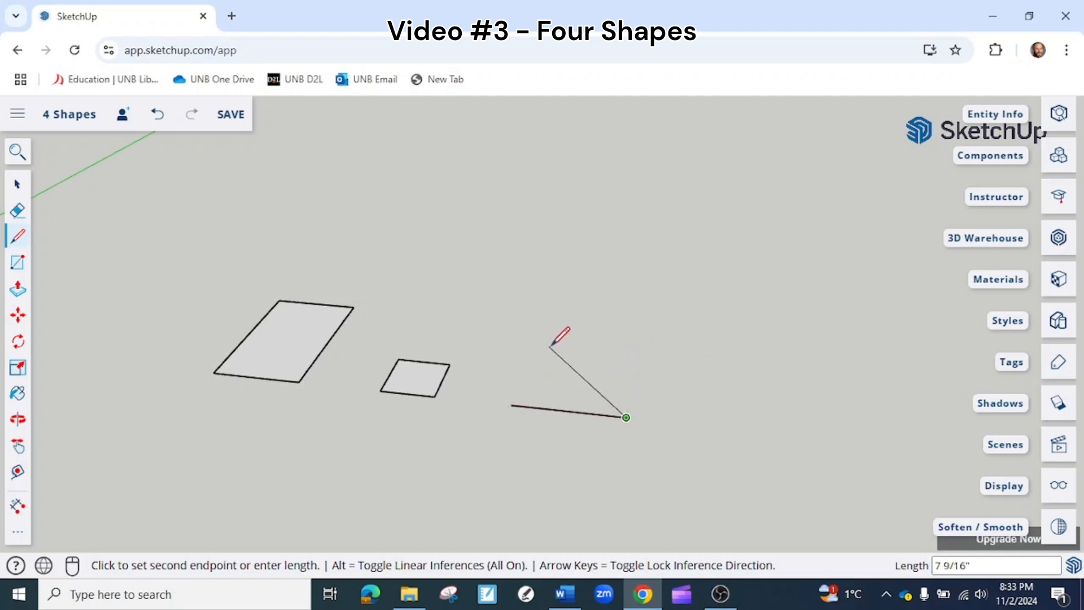
pyautogui.write('6')
pyautogui.press('space')
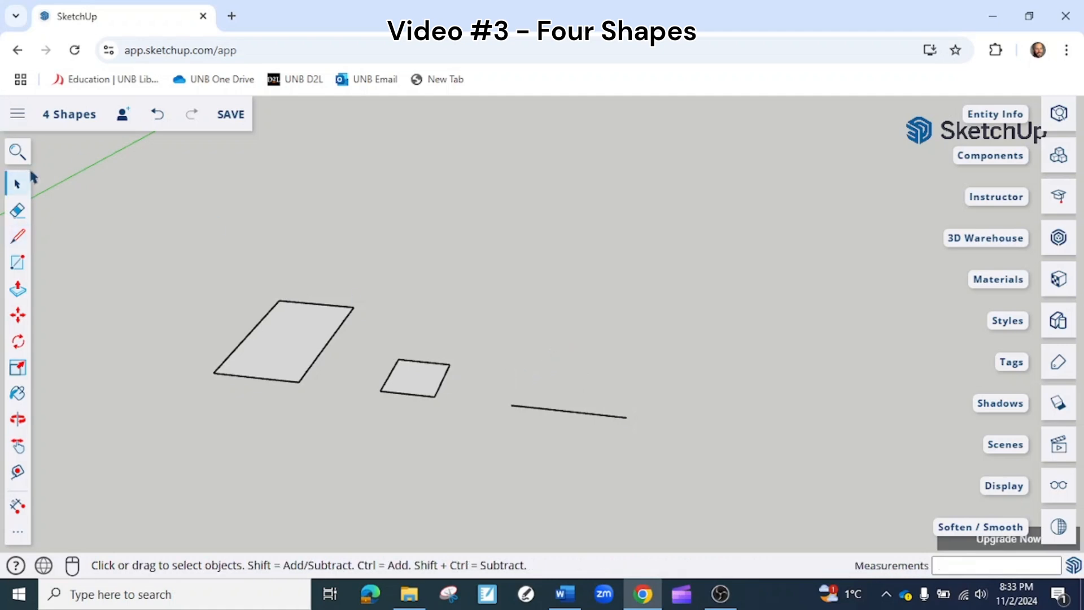
# Draw a 4" leg along the green axis from the 6" line's end nearest the square and close the right triangle.
pyautogui.press('l')
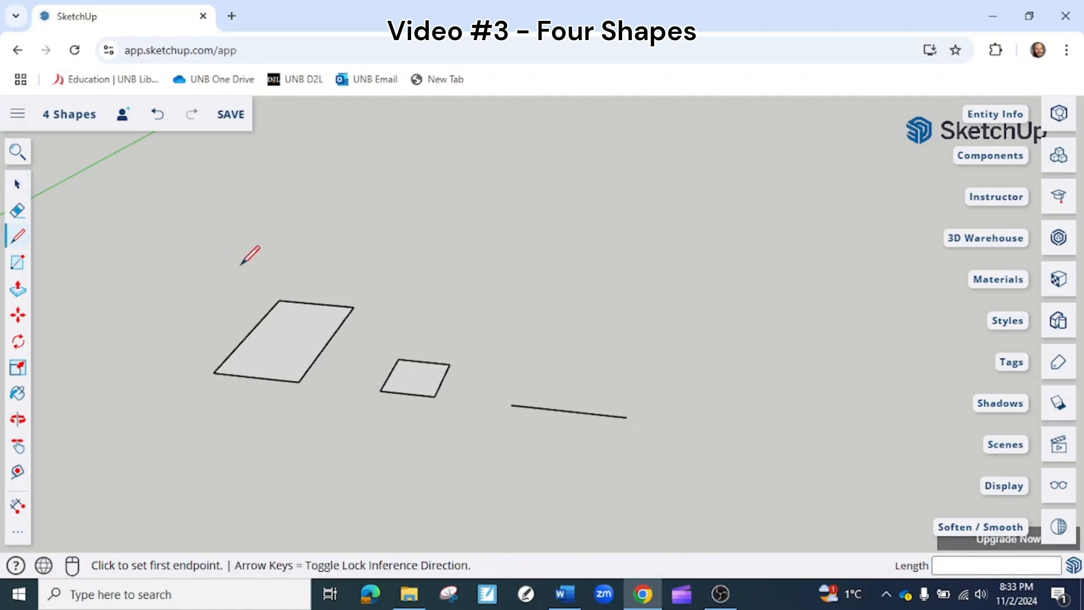
pyautogui.click(512, 404)
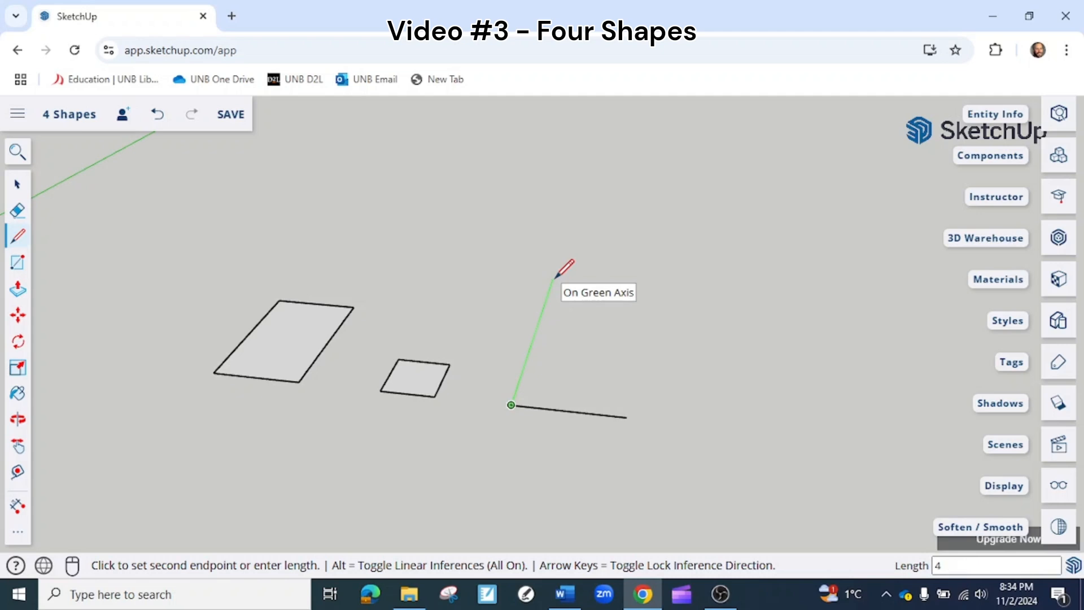
pyautogui.press('Return')
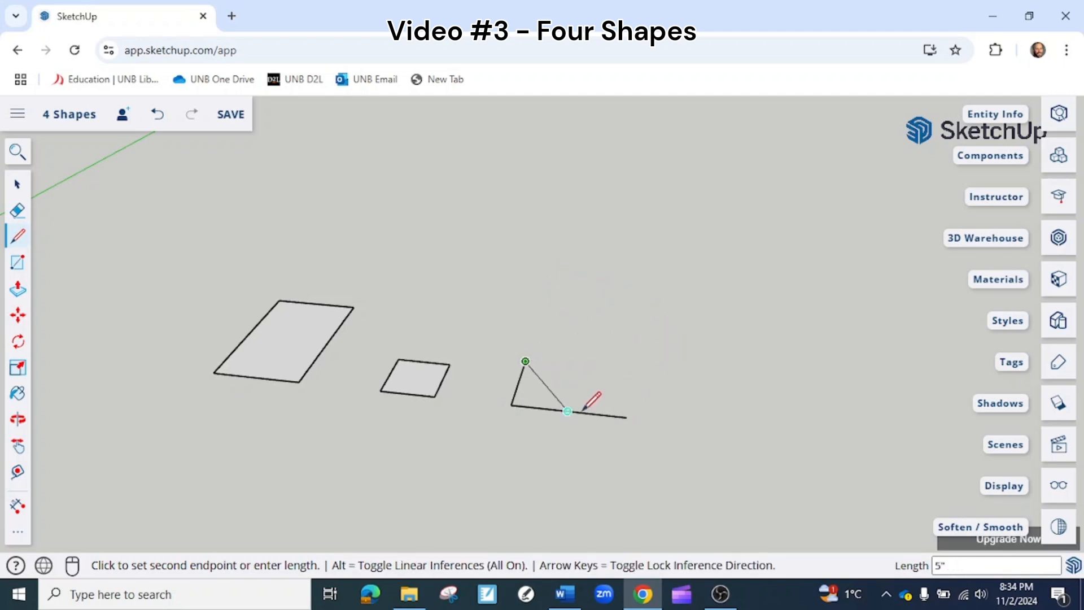
pyautogui.click(626, 418)
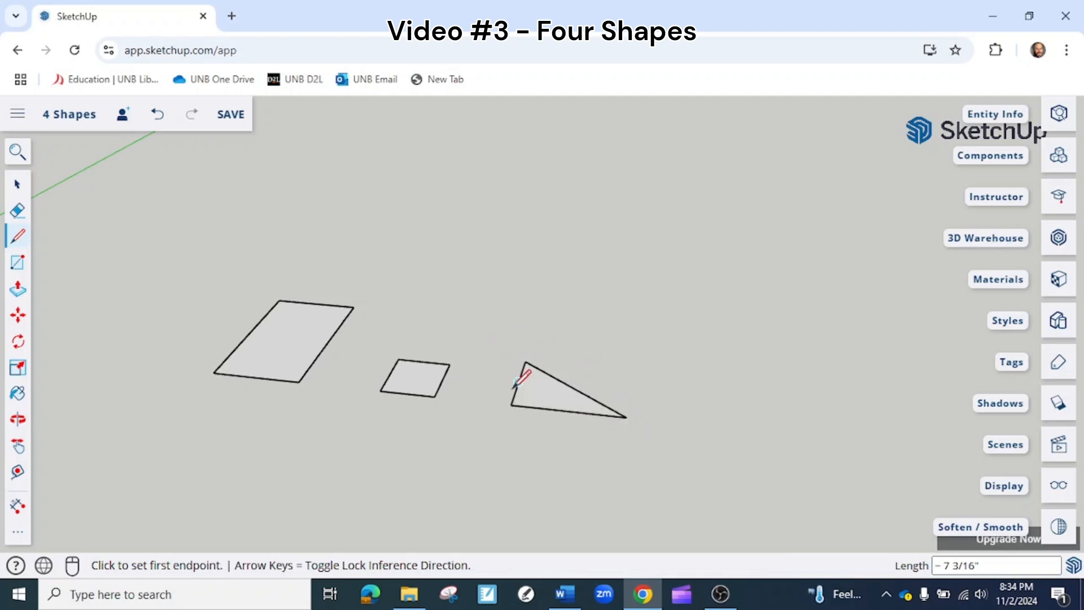
# Draw a circle with a 2" radius on the ground beside the right triangle.
pyautogui.scroll(5, 520, 377)
pyautogui.moveTo(729, 356); pyautogui.dragTo(683, 411, button='middle')
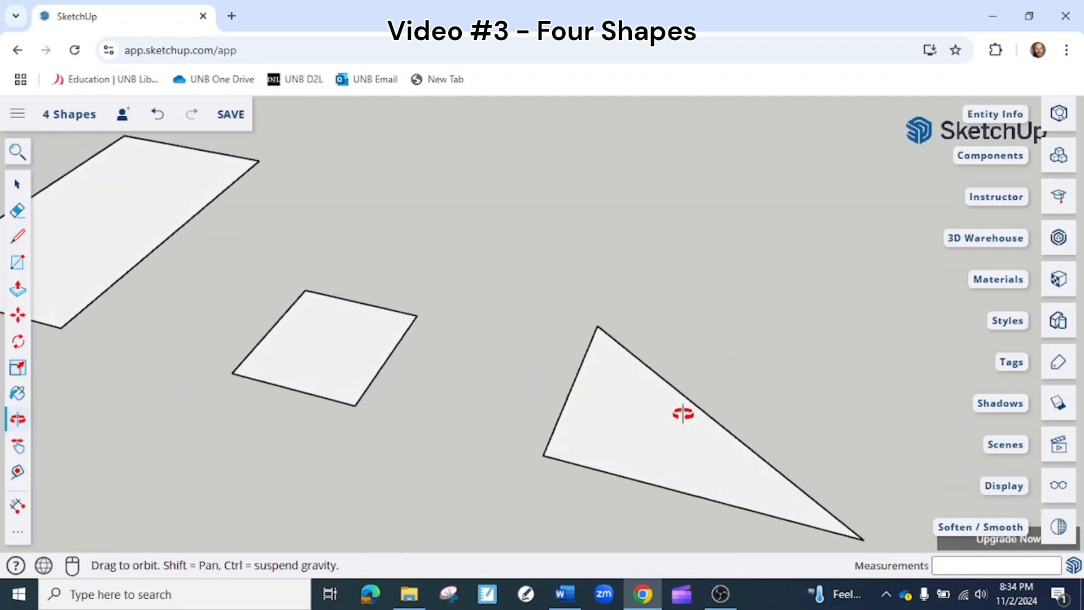
pyautogui.scroll(-3, 459, 343)
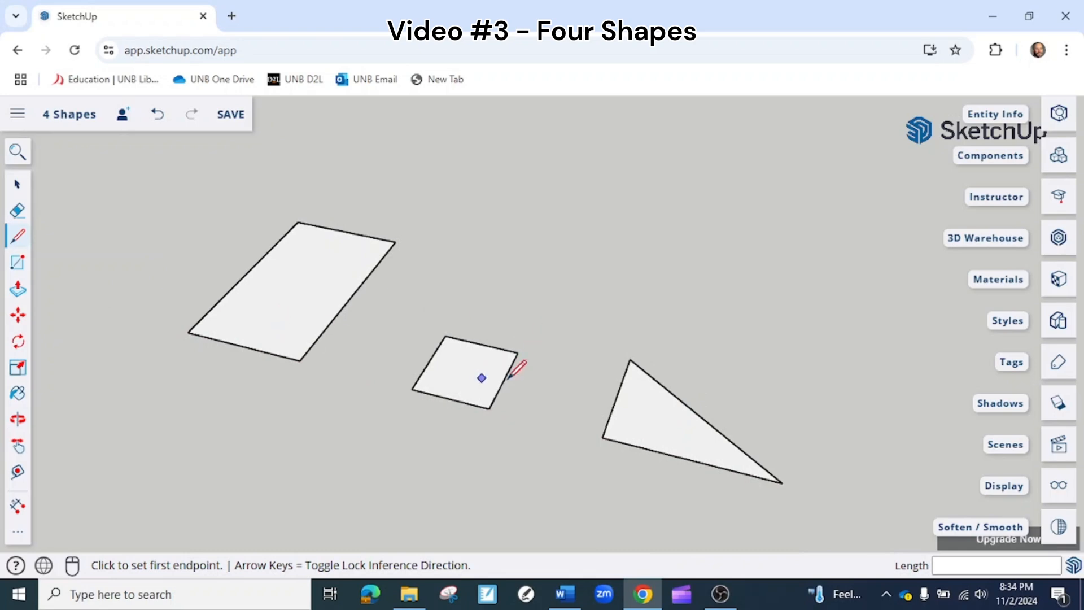
pyautogui.moveTo(782, 419)
pyautogui.mouseDown(button='middle')
pyautogui.moveTo(698, 414)
pyautogui.moveTo(595, 378)
pyautogui.moveTo(641, 371)
pyautogui.mouseUp(button='middle')
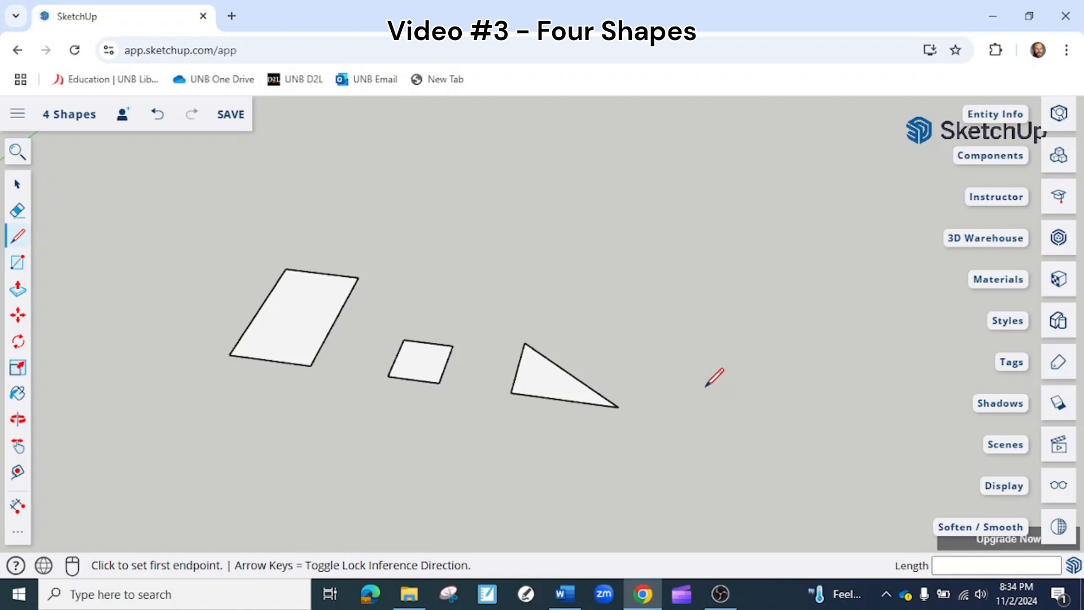
pyautogui.press('space')
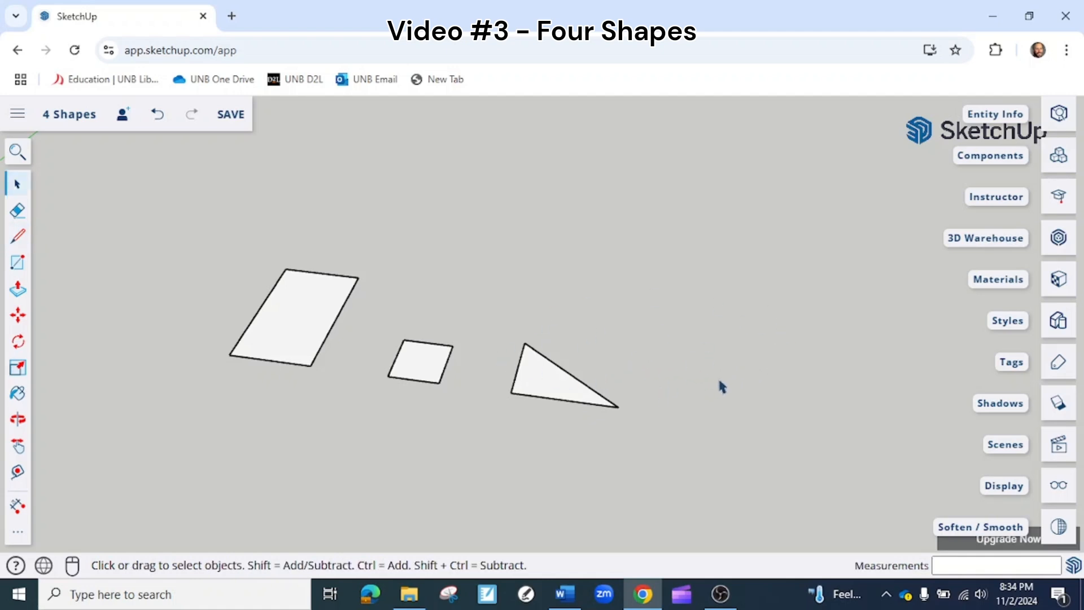
pyautogui.press('c')
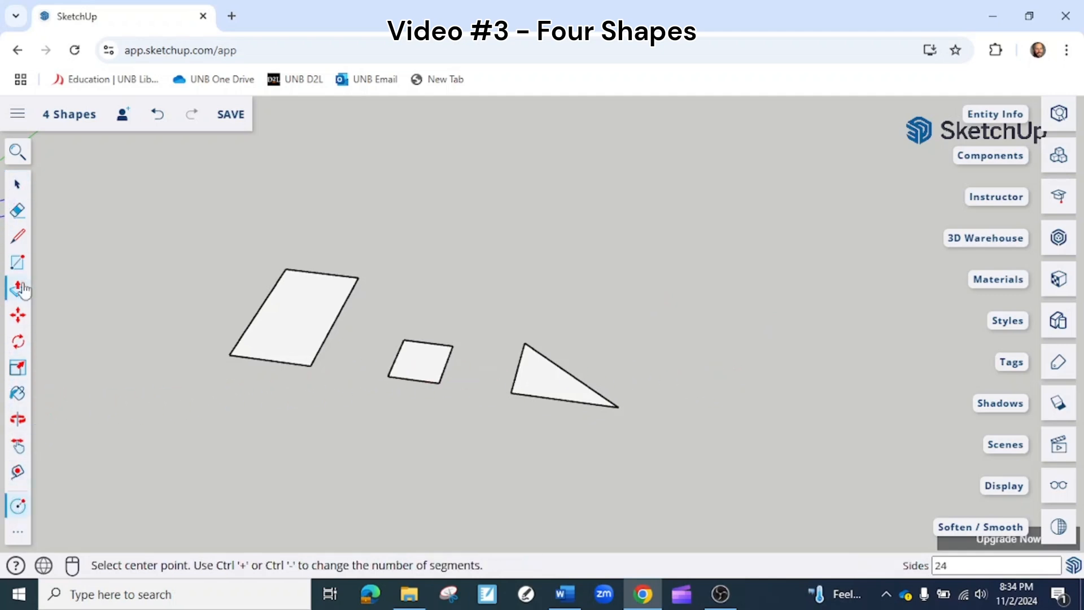
pyautogui.click(20, 533)
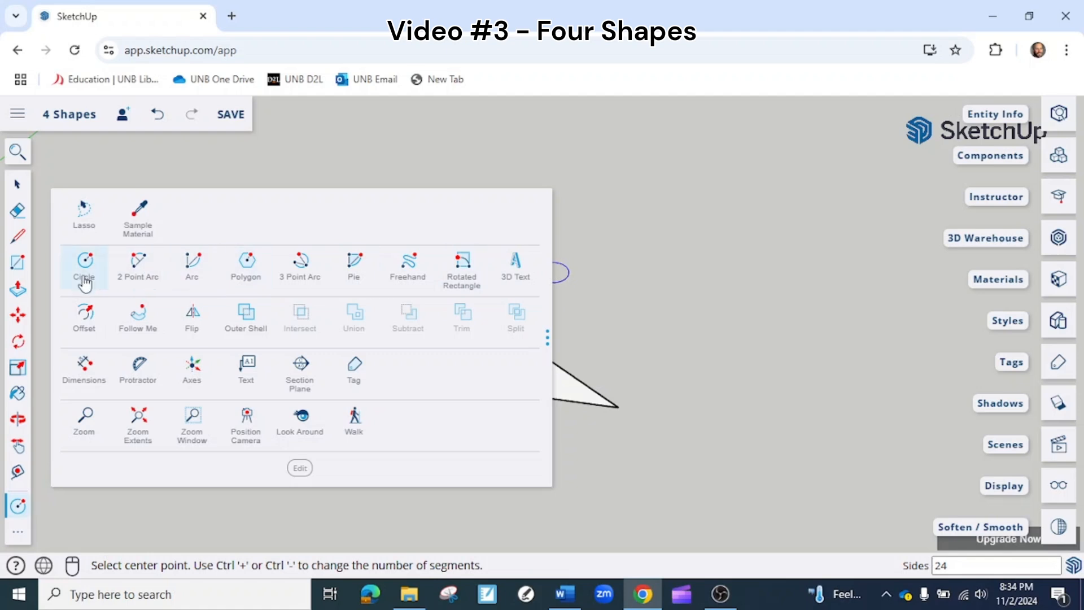
pyautogui.click(18, 508)
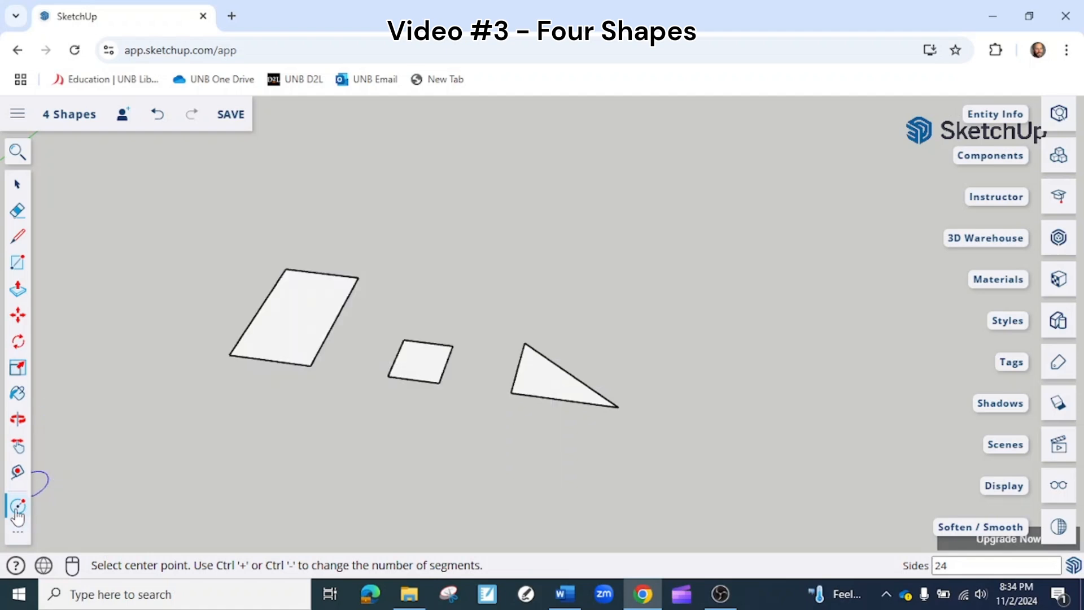
pyautogui.click(710, 391)
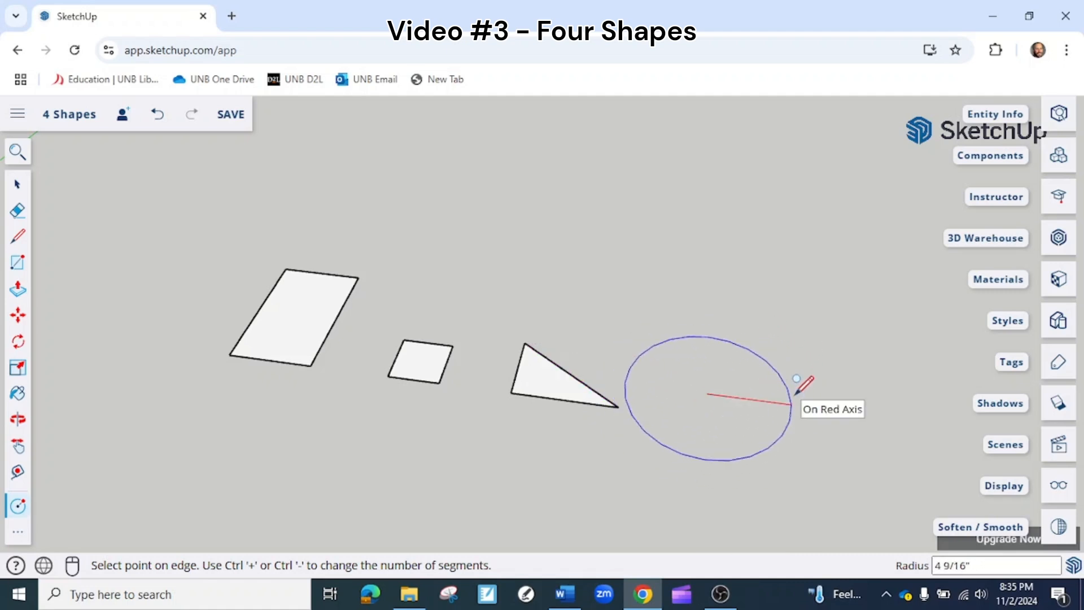
pyautogui.write('"')
pyautogui.press('Return')
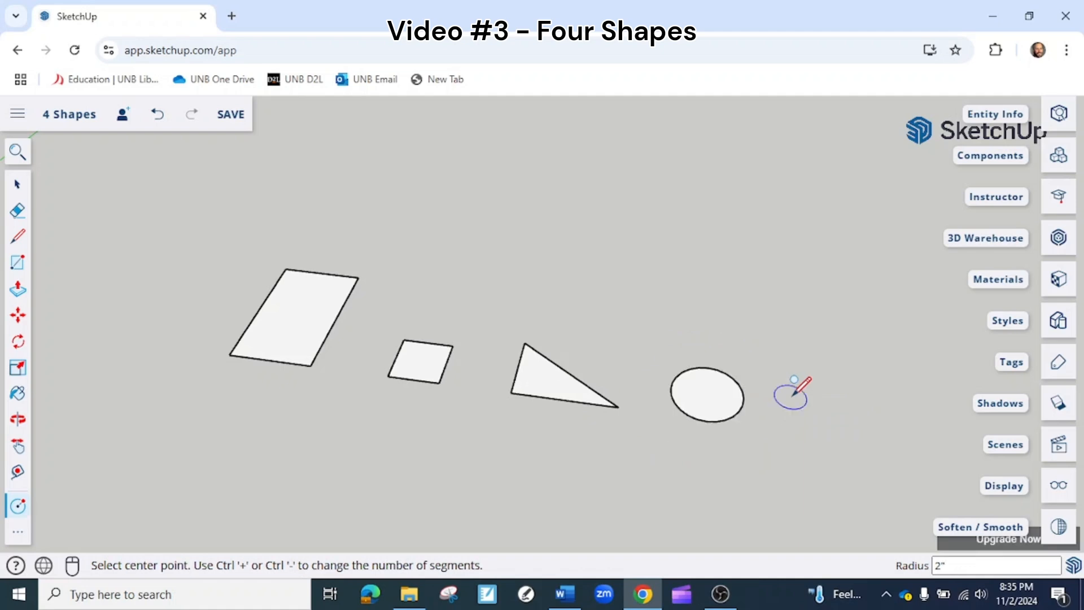
pyautogui.press('space')
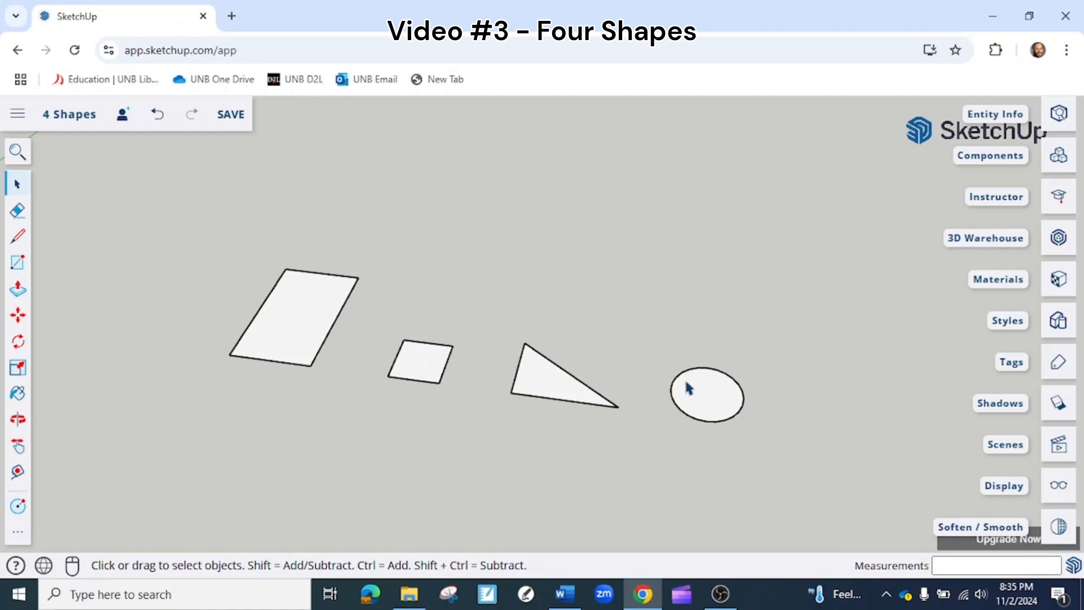
pyautogui.moveTo(355, 364); pyautogui.dragTo(316, 387, button='middle')
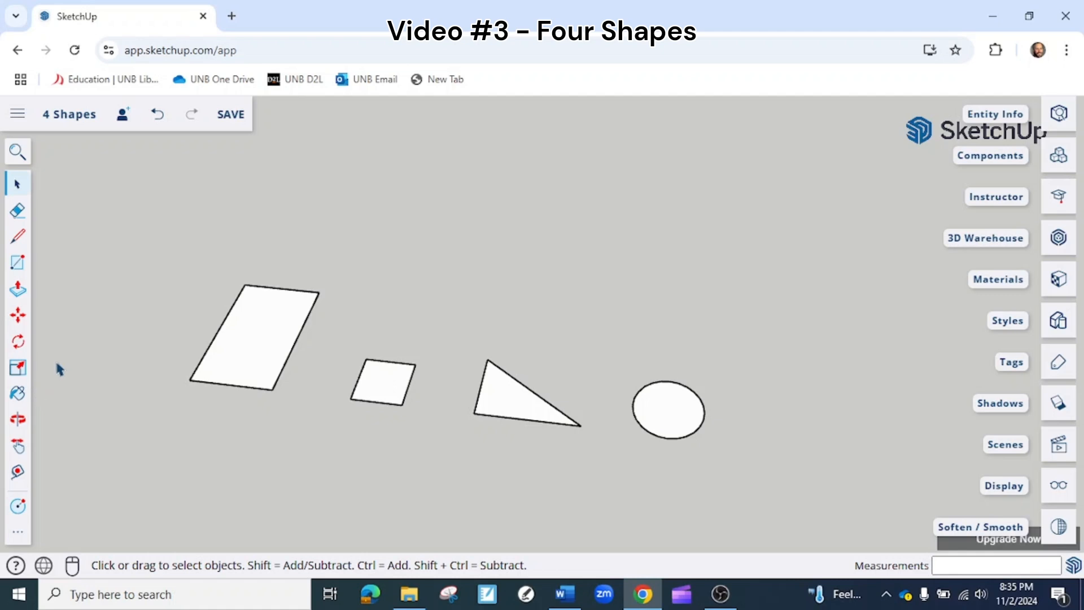
pyautogui.moveTo(210, 376); pyautogui.dragTo(222, 373, button='middle')
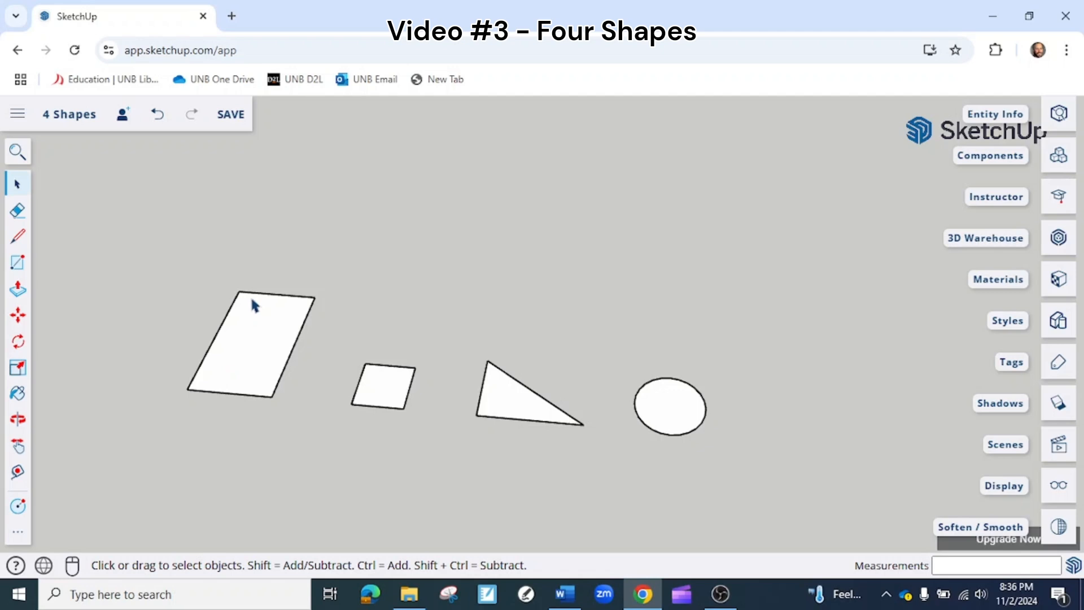
pyautogui.click(18, 531)
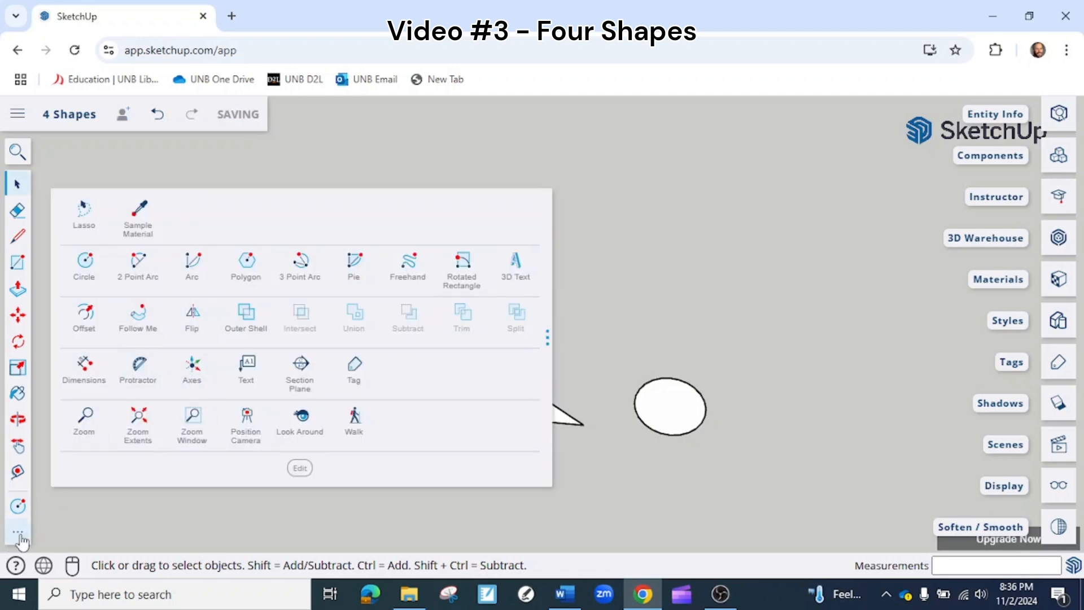
pyautogui.click(85, 370)
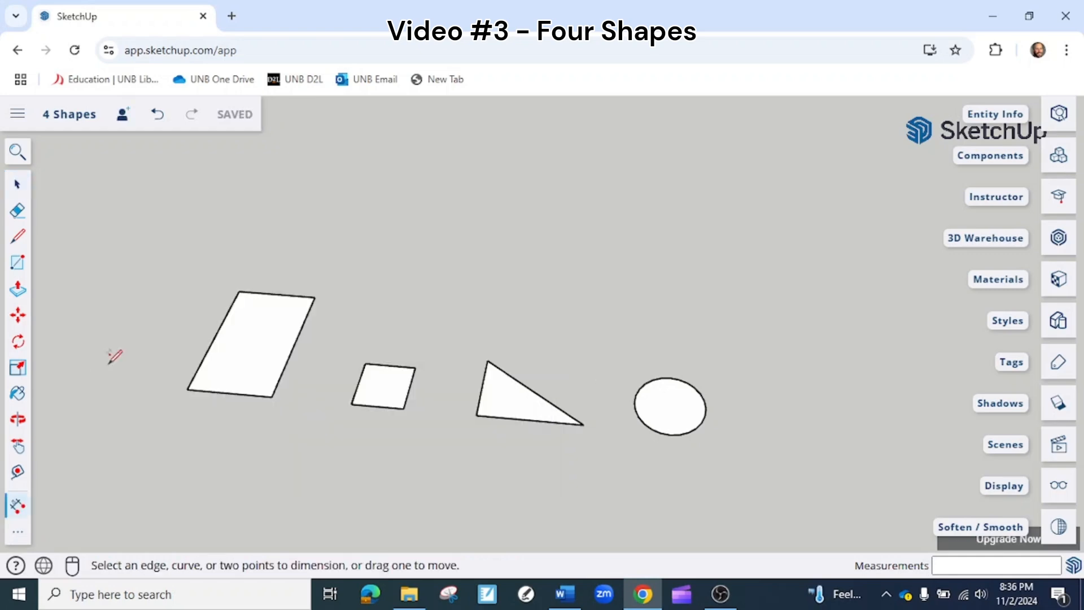
pyautogui.click(239, 290)
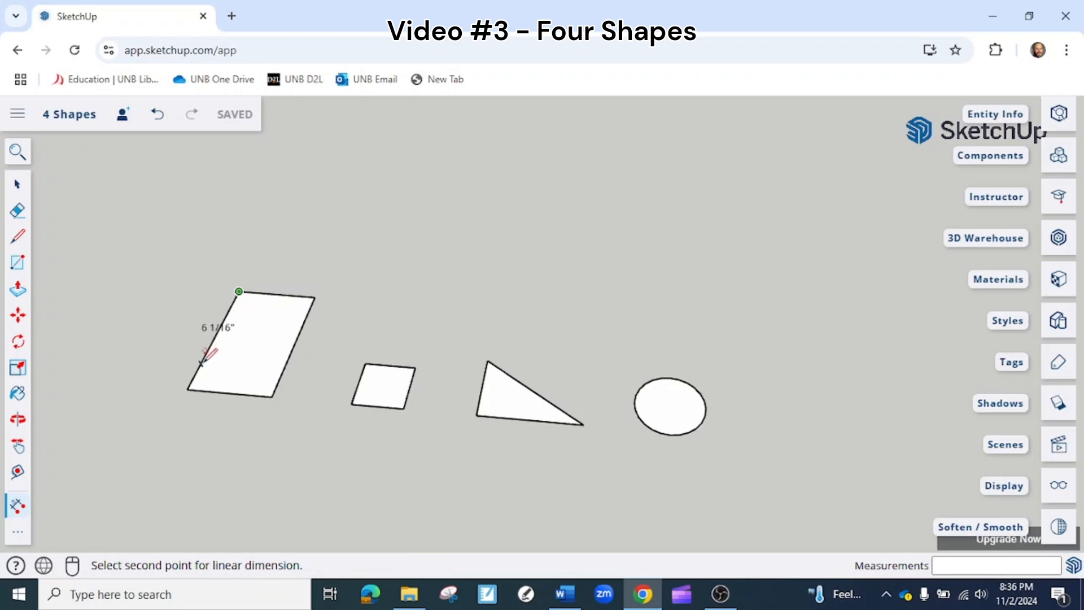
pyautogui.click(272, 395)
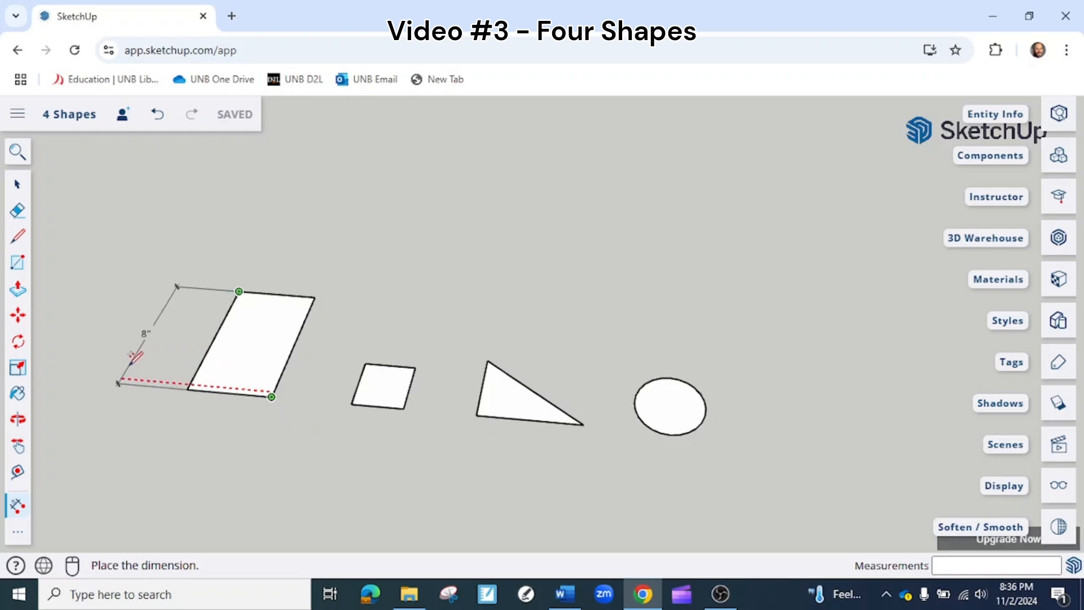
pyautogui.press('space')
# Delete the face of the 5" by 8" rectangle while keeping its edges, inspect the outline, and restore the face.
pyautogui.click(265, 354)
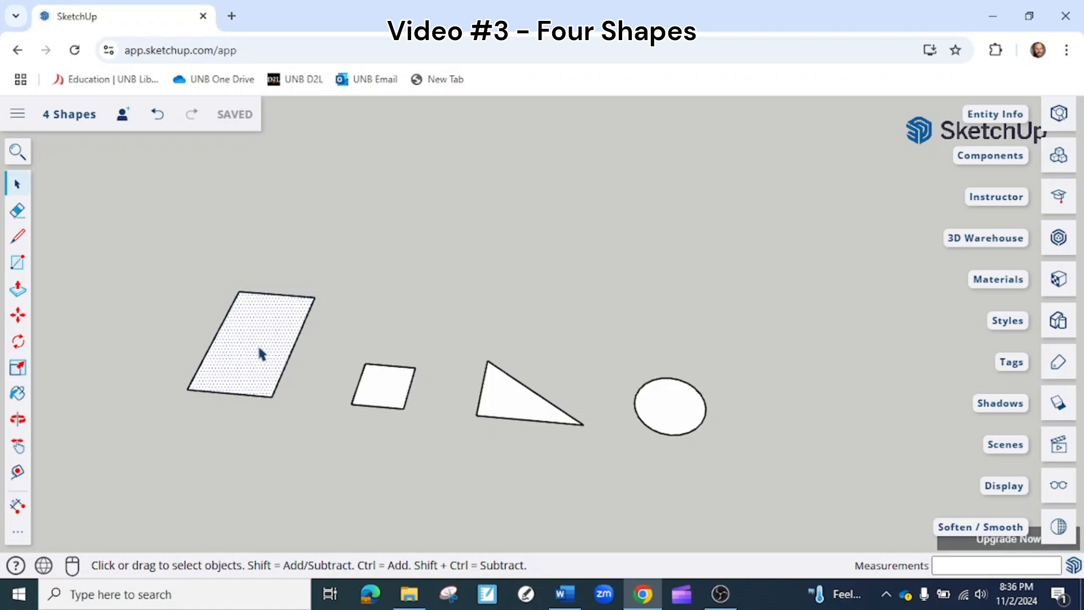
pyautogui.scroll(3, 261, 354)
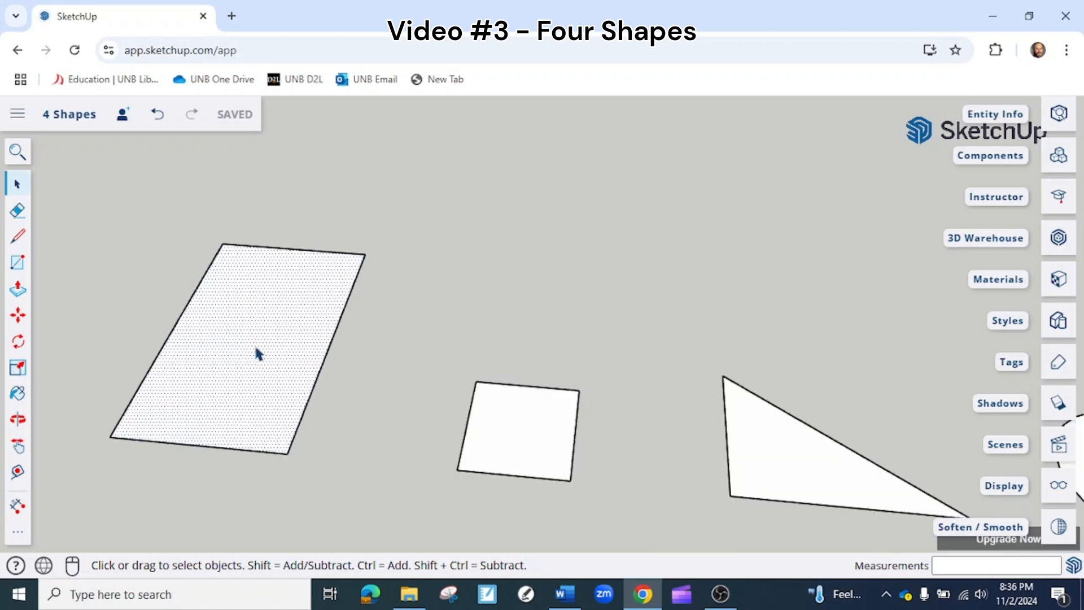
pyautogui.press('Delete')
pyautogui.moveTo(253, 398); pyautogui.dragTo(437, 274, button='middle')
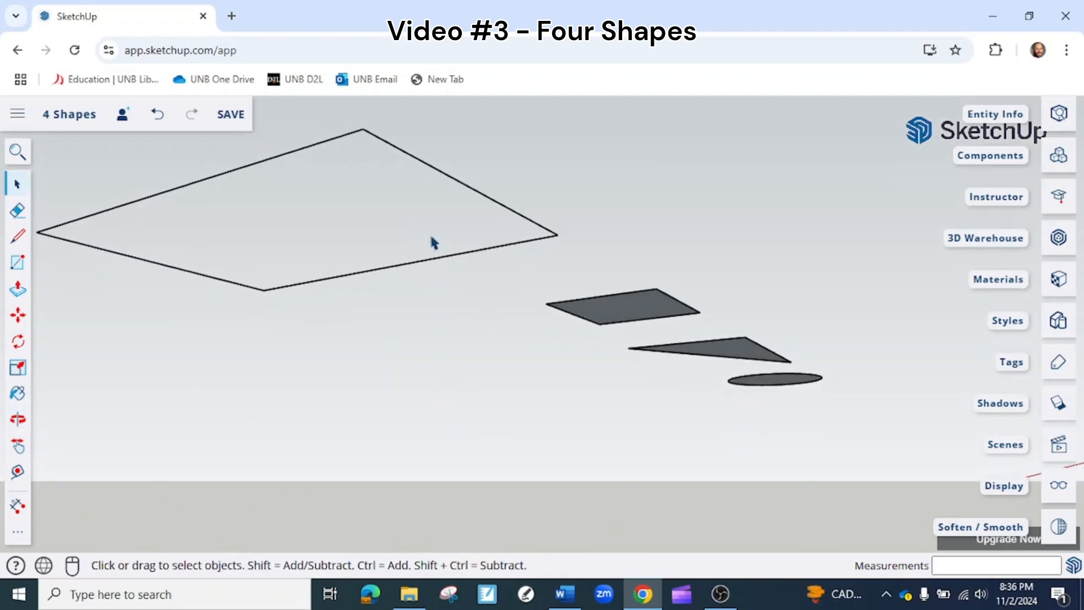
pyautogui.moveTo(672, 229); pyautogui.dragTo(787, 466, button='middle')
pyautogui.moveTo(399, 376)
pyautogui.mouseDown(button='middle')
pyautogui.moveTo(423, 416)
pyautogui.moveTo(283, 416)
pyautogui.moveTo(344, 415)
pyautogui.moveTo(356, 395)
pyautogui.moveTo(413, 391)
pyautogui.mouseUp(button='middle')
pyautogui.scroll(5, 351, 448)
# Delete the rectangle's face once more, select one of its remaining edges, and undo the deletion.
pyautogui.click(354, 445)
pyautogui.scroll(-2, 359, 444)
pyautogui.moveTo(287, 436); pyautogui.dragTo(411, 421, button='middle')
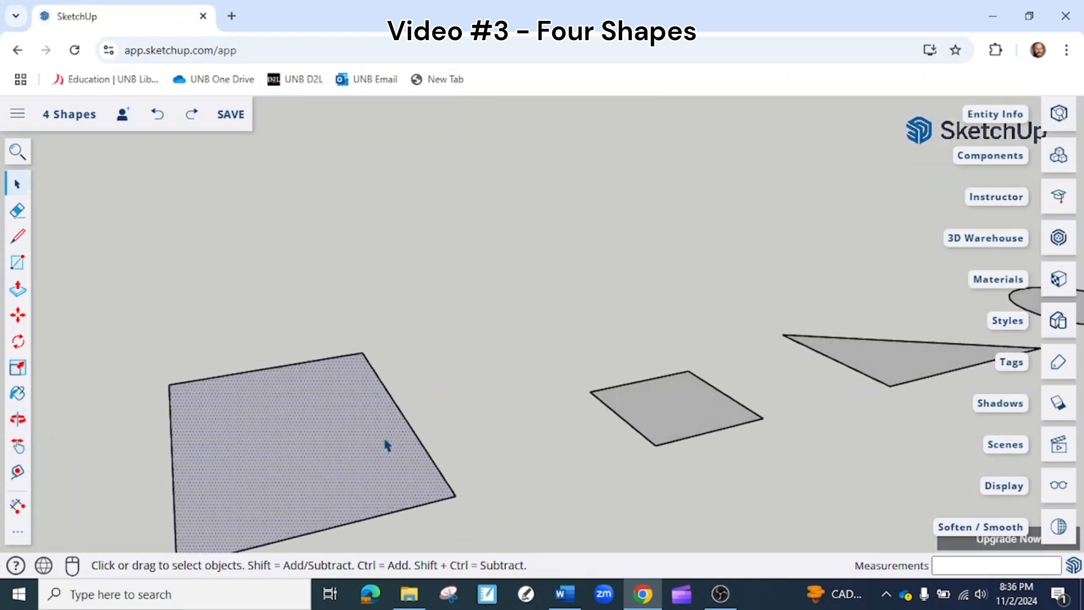
pyautogui.press('Delete')
pyautogui.click(406, 421)
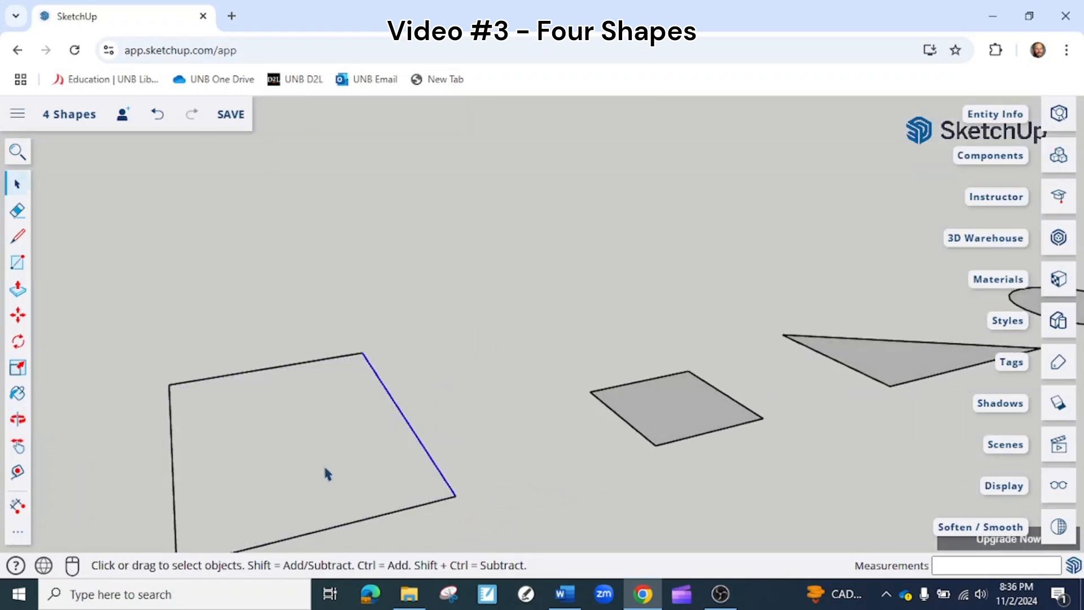
pyautogui.hotkey('ctrl', 'z')
pyautogui.click(399, 445)
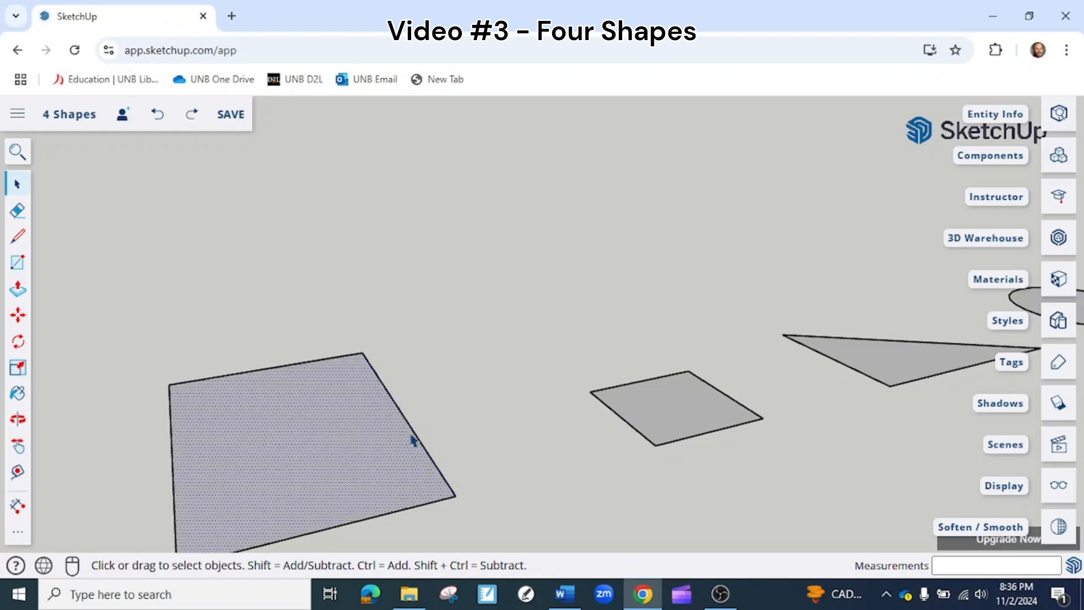
# Dimension the rectangle's long side that faces away from the square, placing the dimension outside the shape.
pyautogui.scroll(-2, 442, 476)
pyautogui.press('o')
pyautogui.moveTo(439, 470); pyautogui.dragTo(502, 414)
pyautogui.press('space')
pyautogui.scroll(-3, 534, 396)
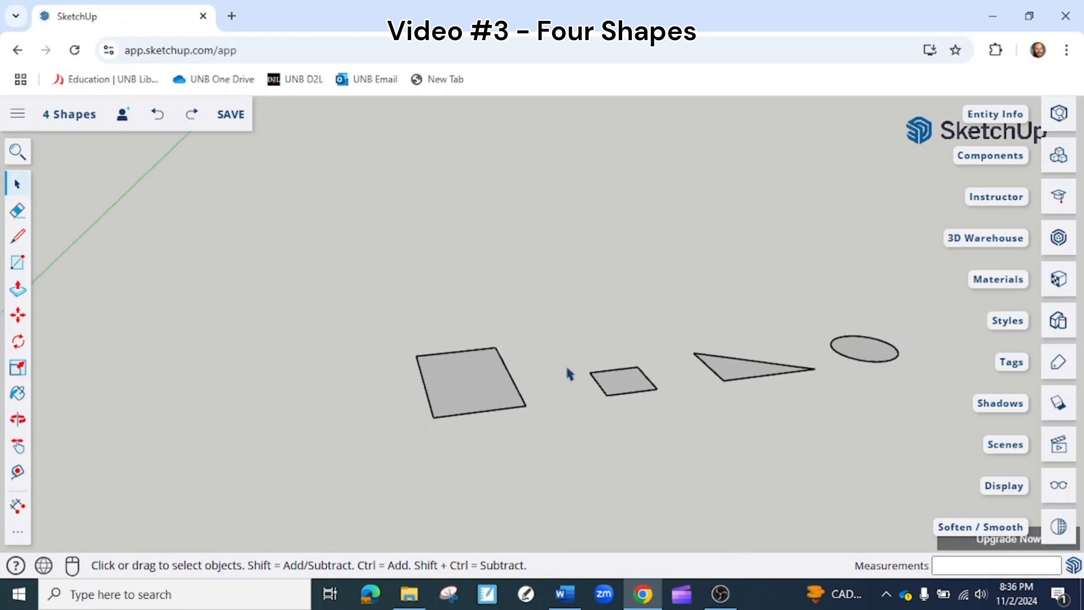
pyautogui.press('o')
pyautogui.moveTo(534, 390); pyautogui.dragTo(403, 430)
pyautogui.moveTo(403, 430); pyautogui.dragTo(331, 438, button='middle')
pyautogui.scroll(2, 334, 440)
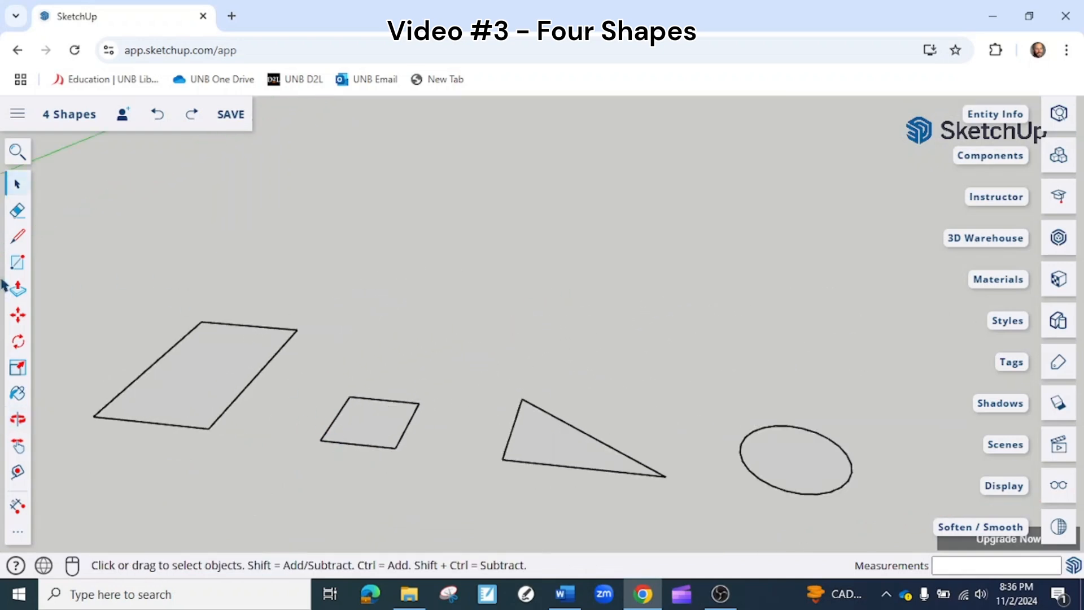
pyautogui.click(25, 500)
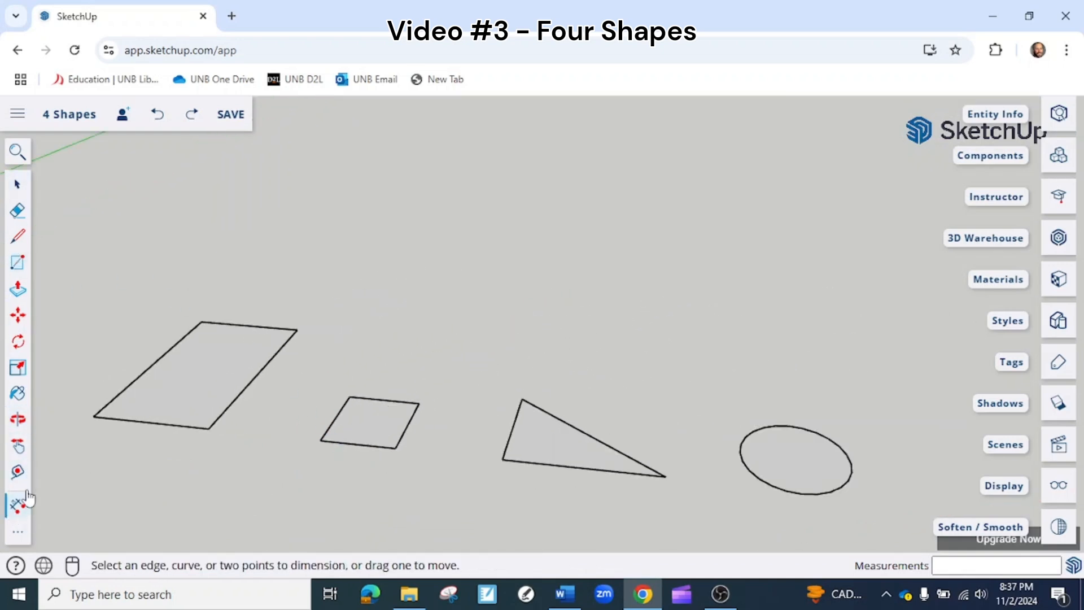
pyautogui.click(94, 415)
pyautogui.click(201, 321)
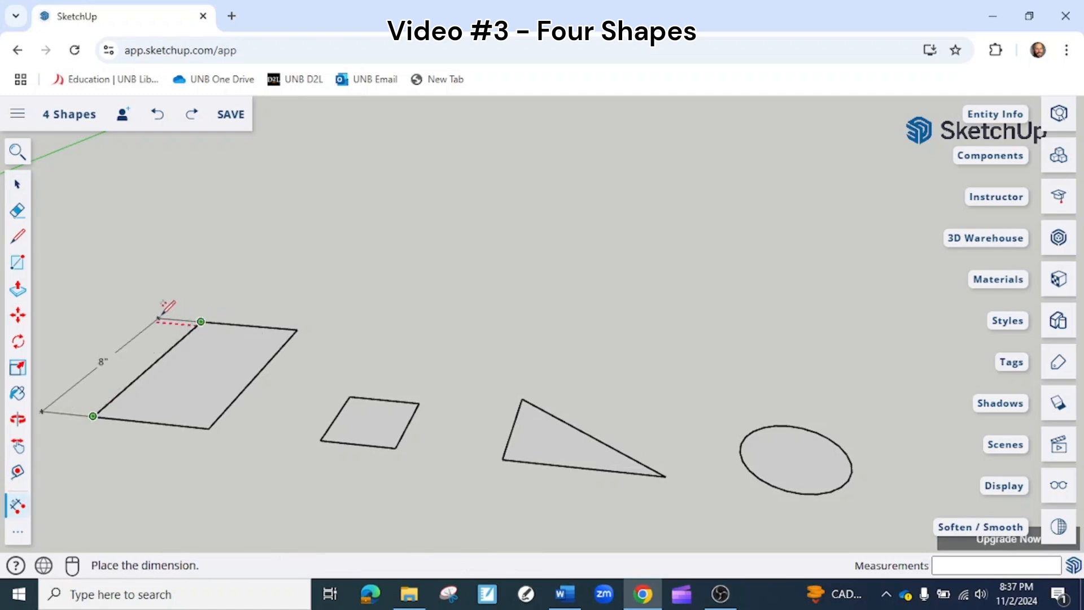
pyautogui.click(129, 403)
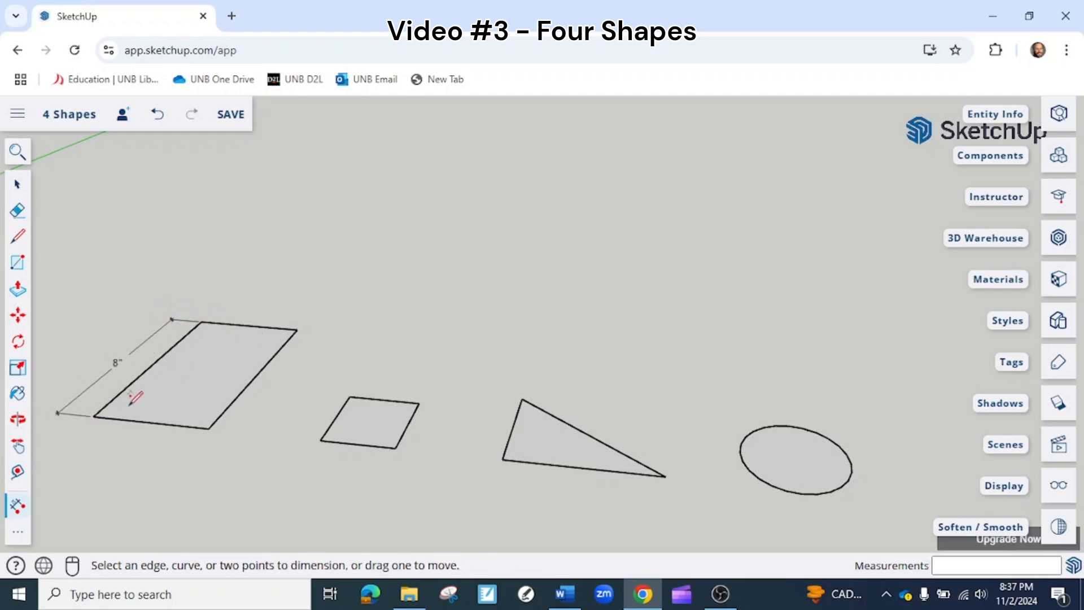
# Dimension the rectangle's short front edge, placing the dimension just in front of the shape.
pyautogui.click(93, 416)
pyautogui.click(208, 429)
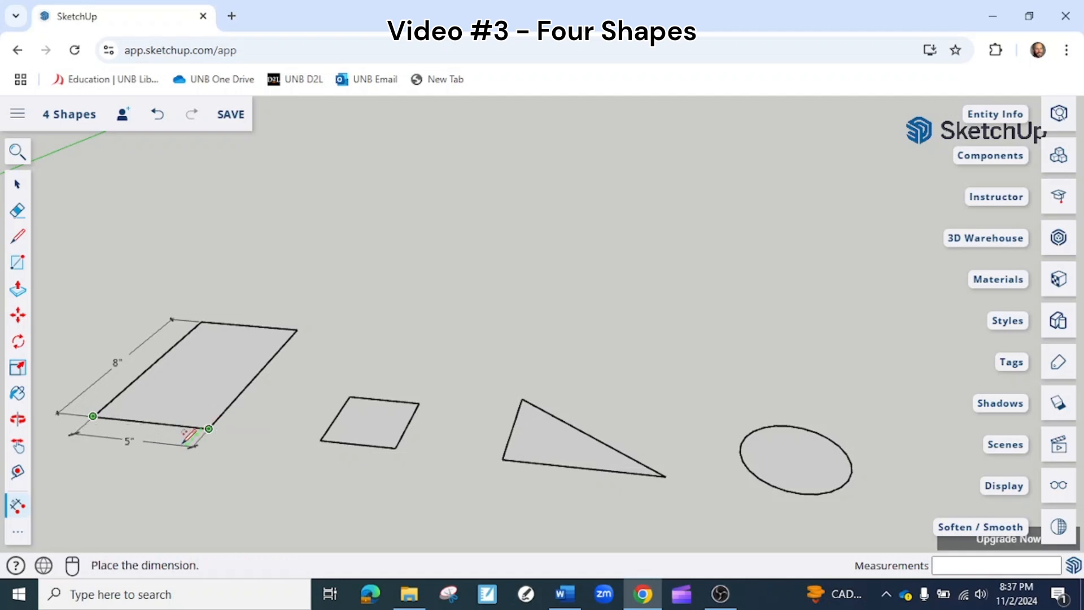
pyautogui.click(186, 442)
# Dimension the square's side facing the rectangle and its front edge, placing both dimensions outside the square.
pyautogui.moveTo(242, 426); pyautogui.dragTo(322, 427, button='middle')
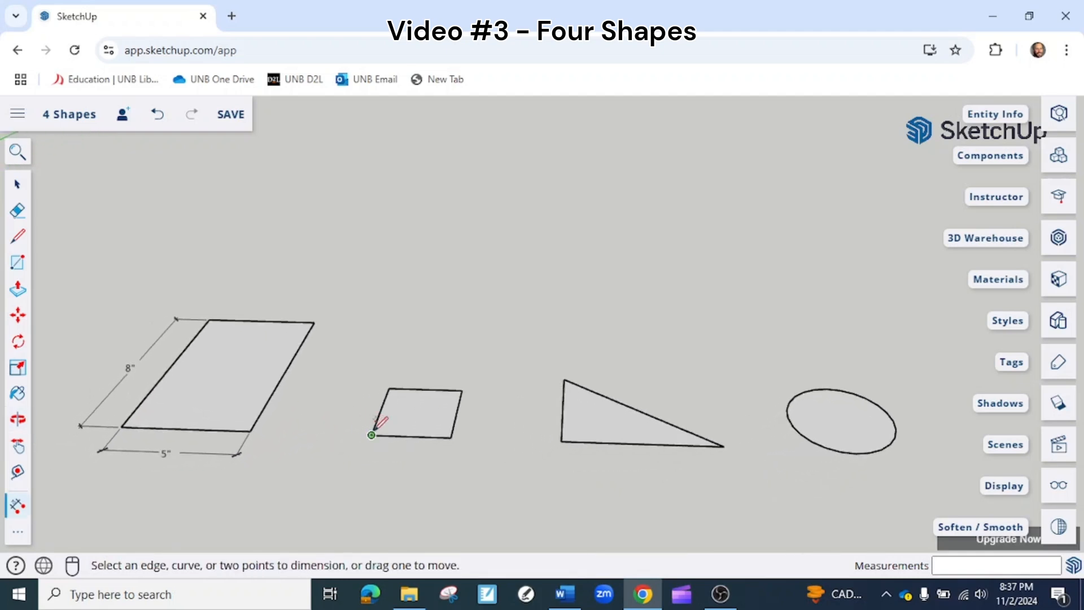
pyautogui.click(371, 435)
pyautogui.click(388, 388)
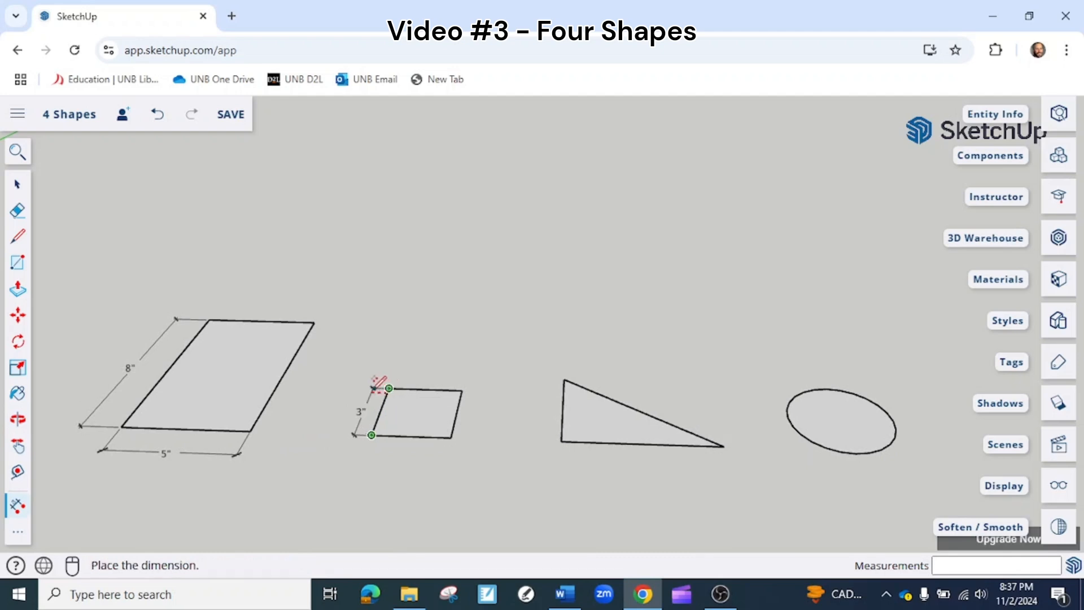
pyautogui.click(360, 413)
pyautogui.click(371, 435)
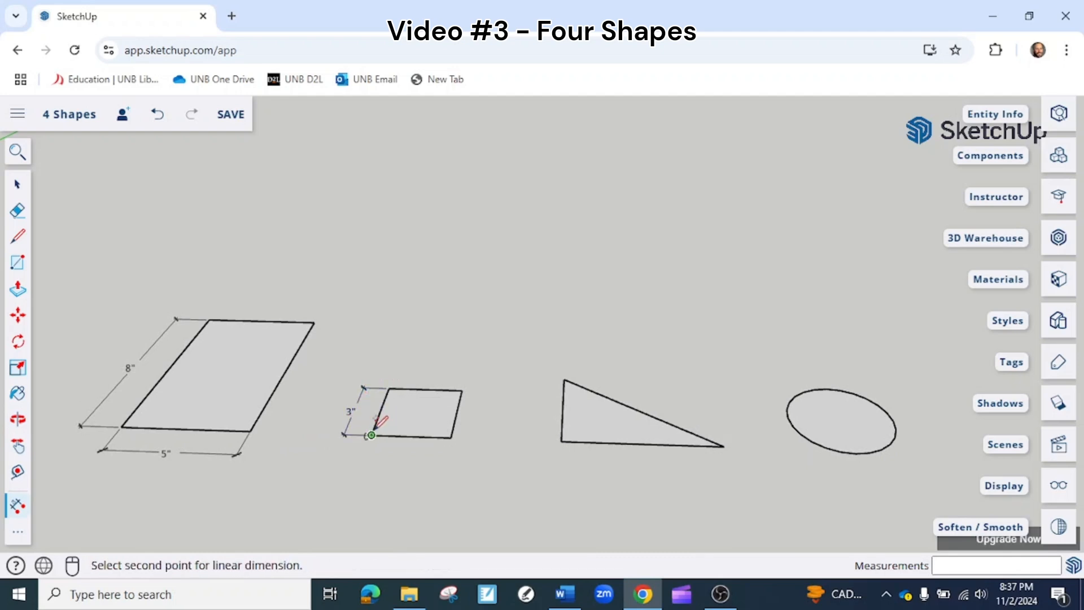
pyautogui.click(450, 437)
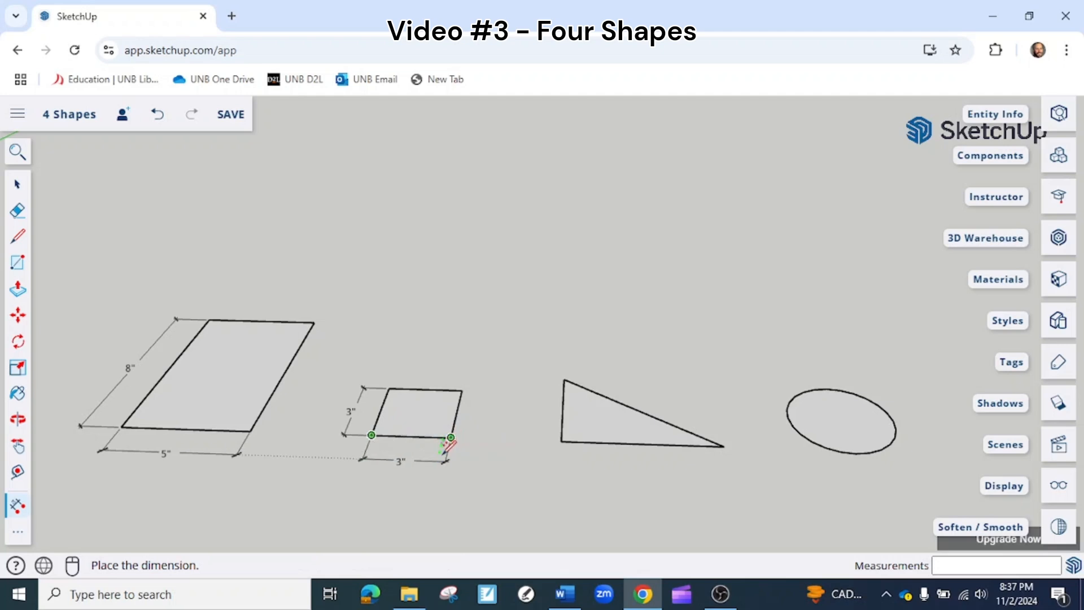
pyautogui.click(443, 452)
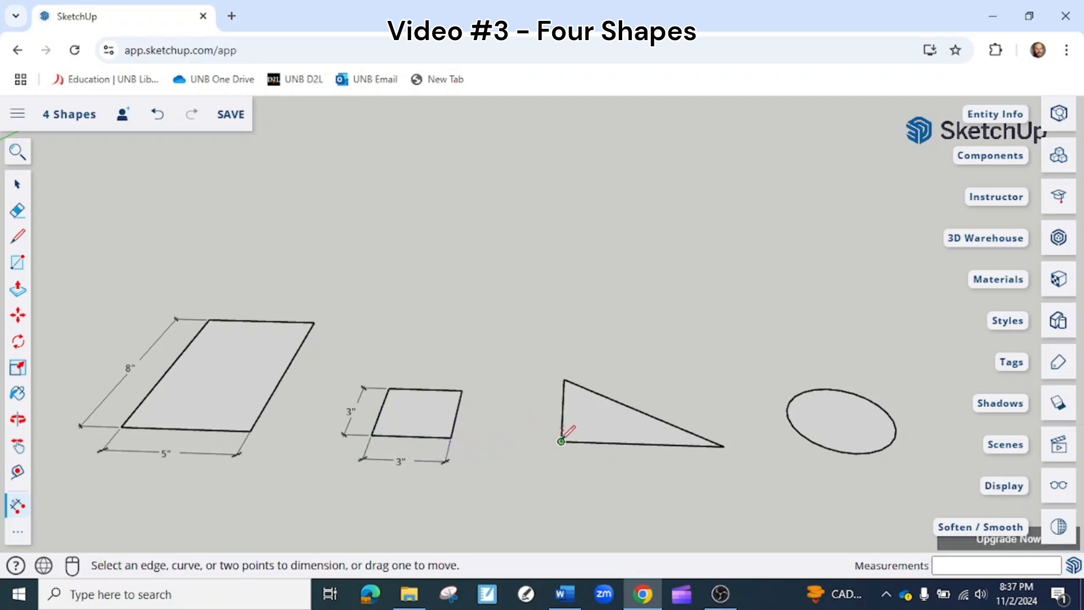
# Dimension the triangle's two perpendicular sides, placing one dimension on the side facing the square and the other just in front of the triangle.
pyautogui.click(561, 440)
pyautogui.click(563, 379)
pyautogui.click(541, 396)
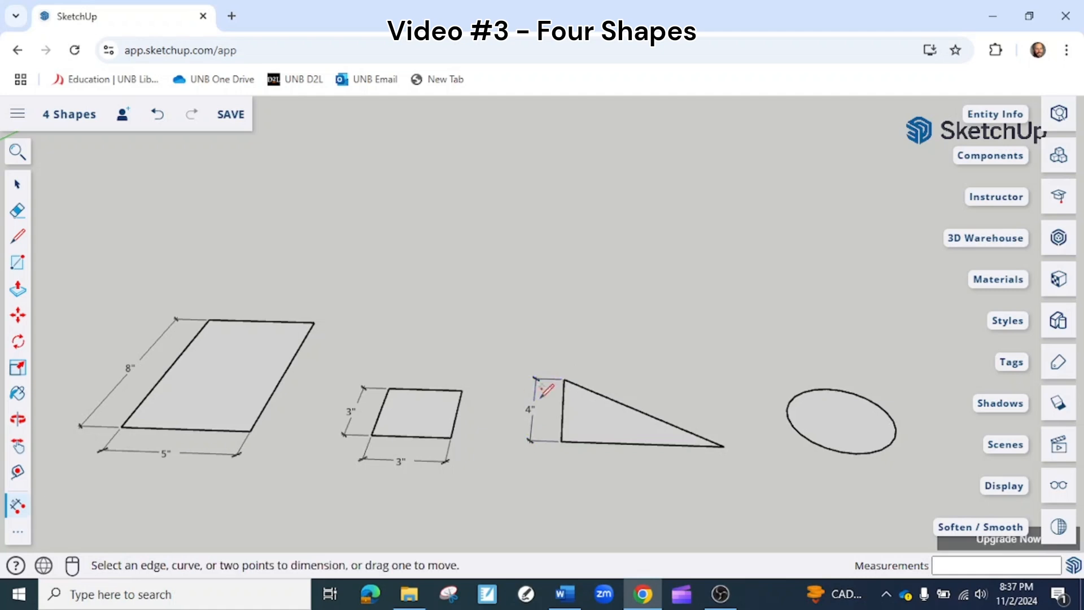
pyautogui.click(562, 441)
pyautogui.click(723, 446)
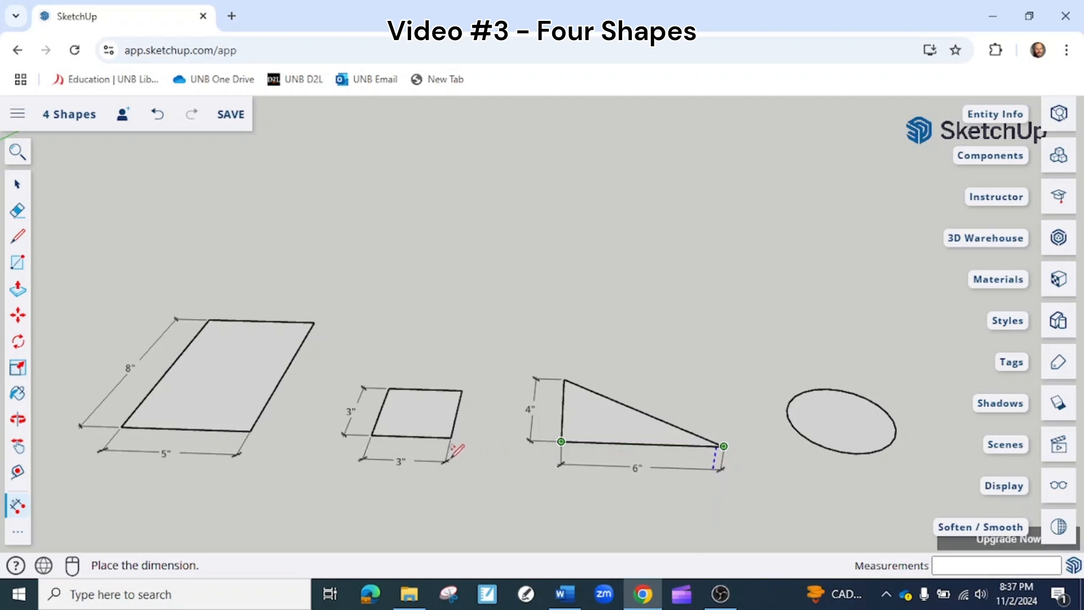
pyautogui.moveTo(466, 454); pyautogui.dragTo(421, 430, button='middle')
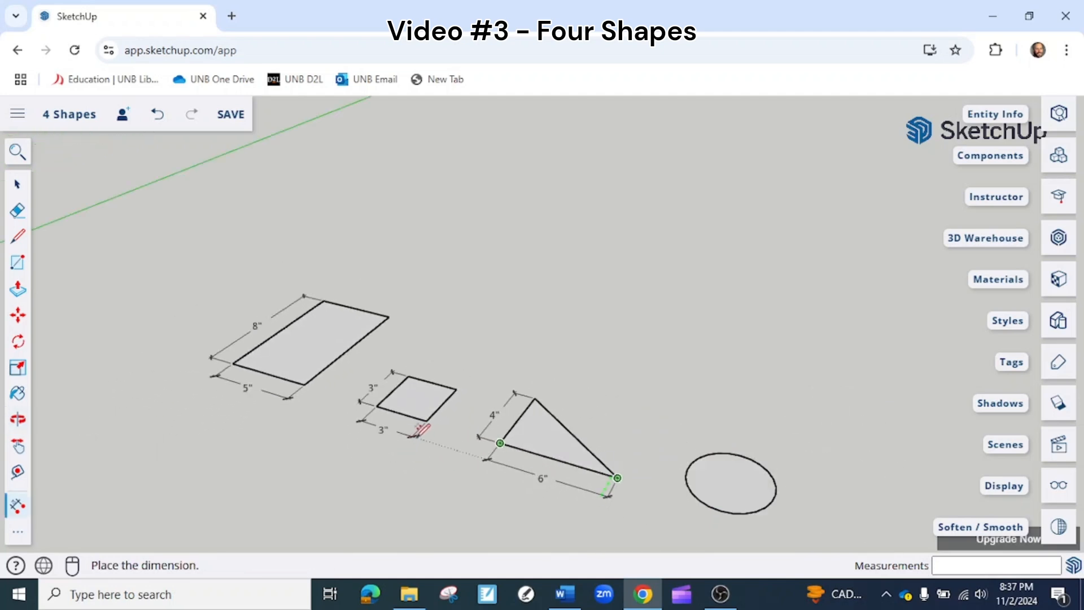
pyautogui.click(427, 434)
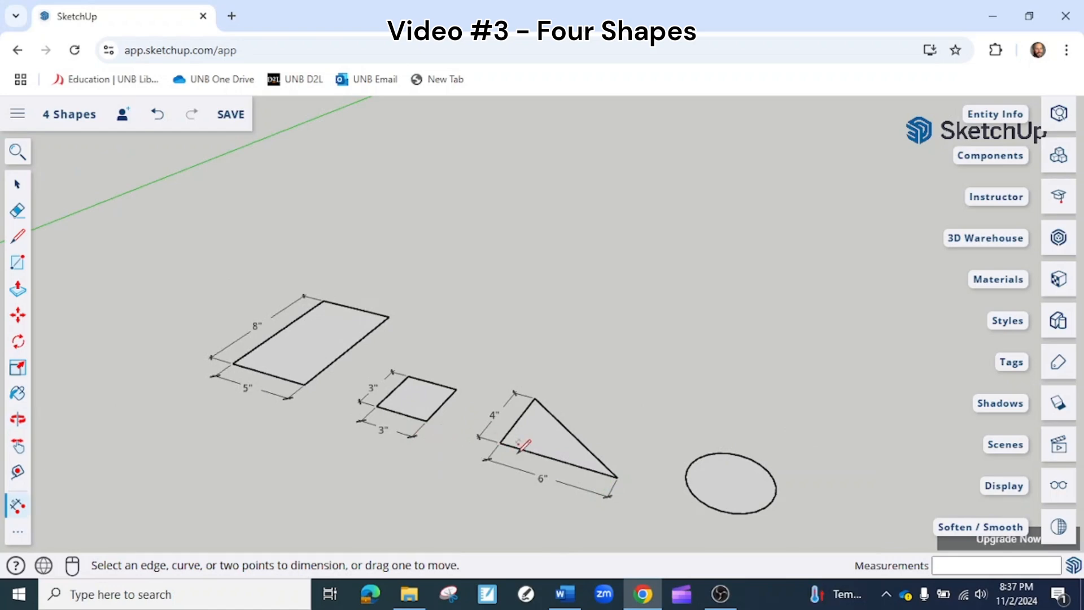
# Dimension the circle's diameter between two opposite edge points, placing the dimension outside the circle on the side facing the triangle.
pyautogui.moveTo(592, 464); pyautogui.dragTo(537, 440, button='middle')
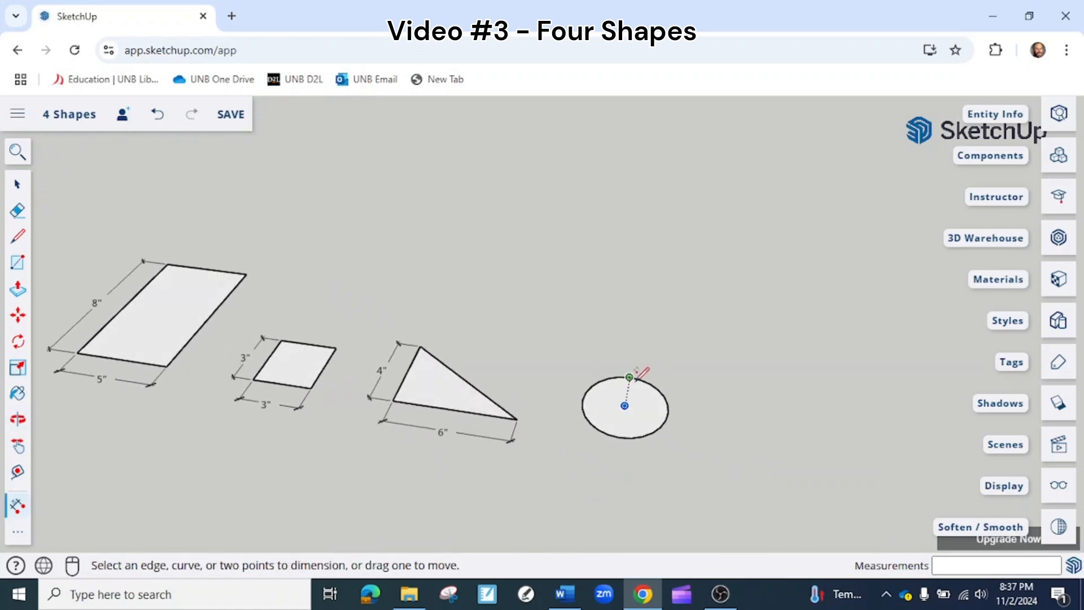
pyautogui.scroll(4, 630, 374)
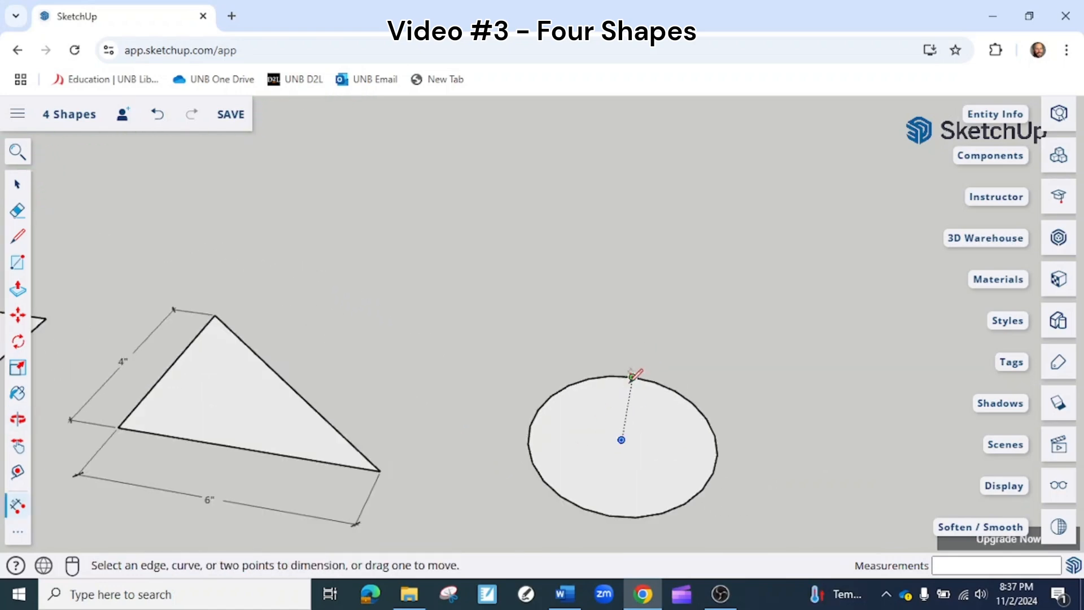
pyautogui.click(632, 377)
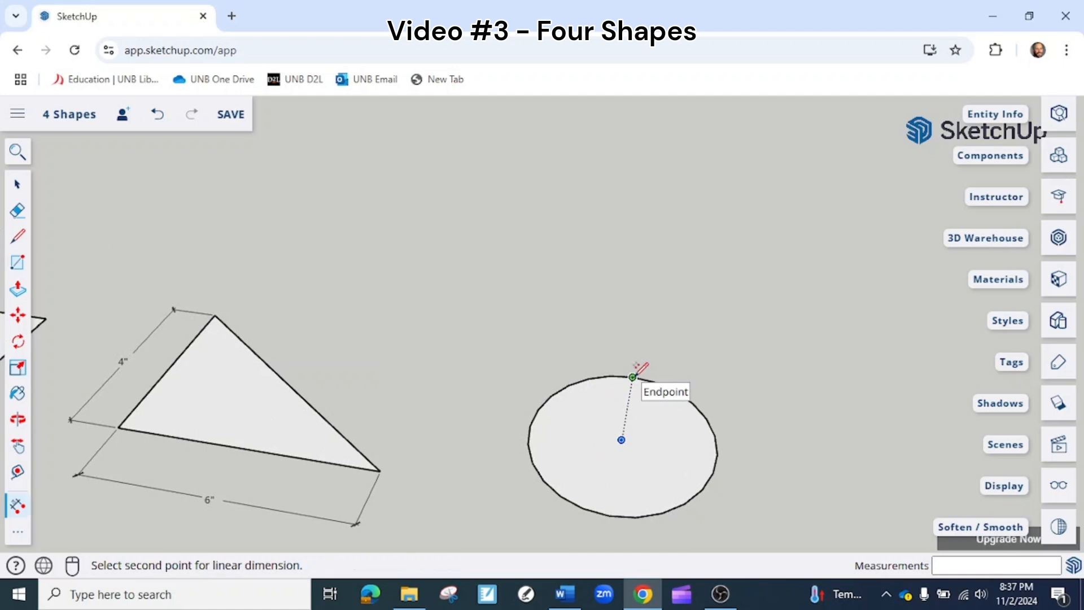
pyautogui.click(610, 511)
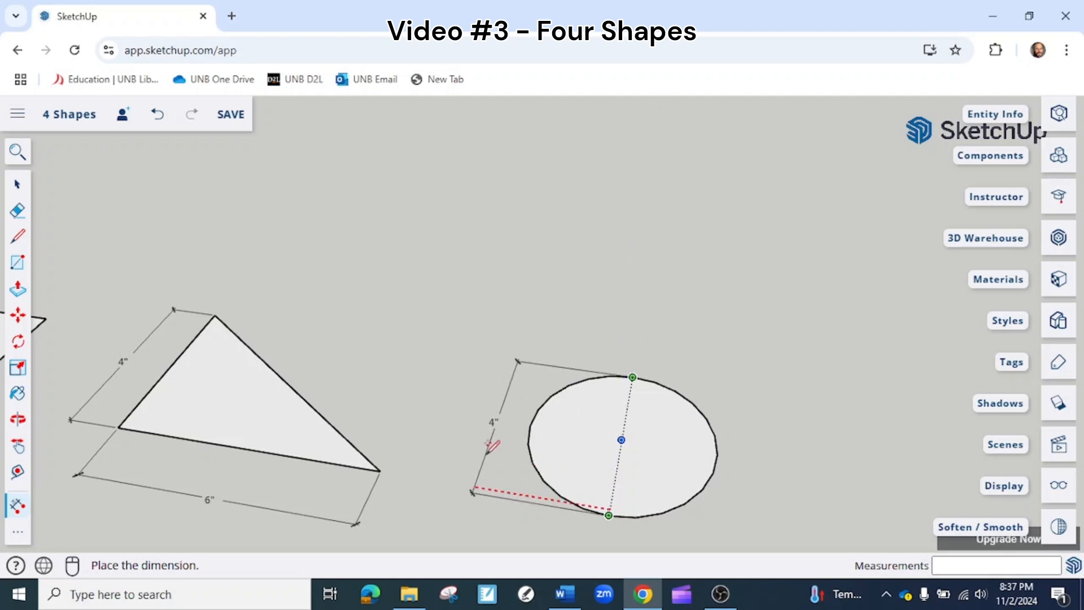
pyautogui.click(489, 447)
pyautogui.click(632, 377)
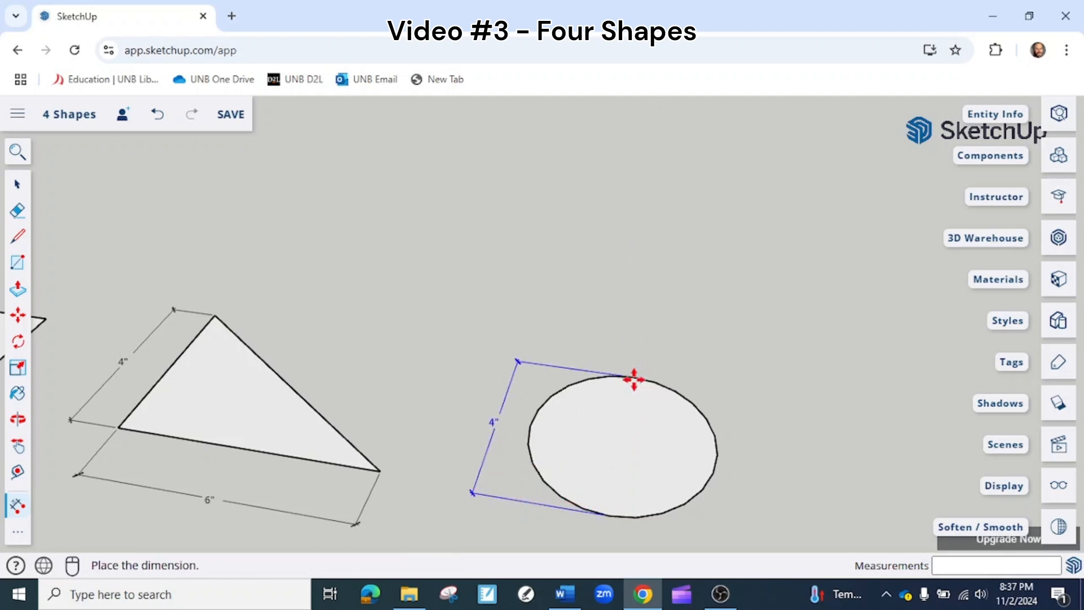
pyautogui.press('space')
# Dimension the circle's radius from an edge point to its center, placing the dimension behind the circle.
pyautogui.click(17, 505)
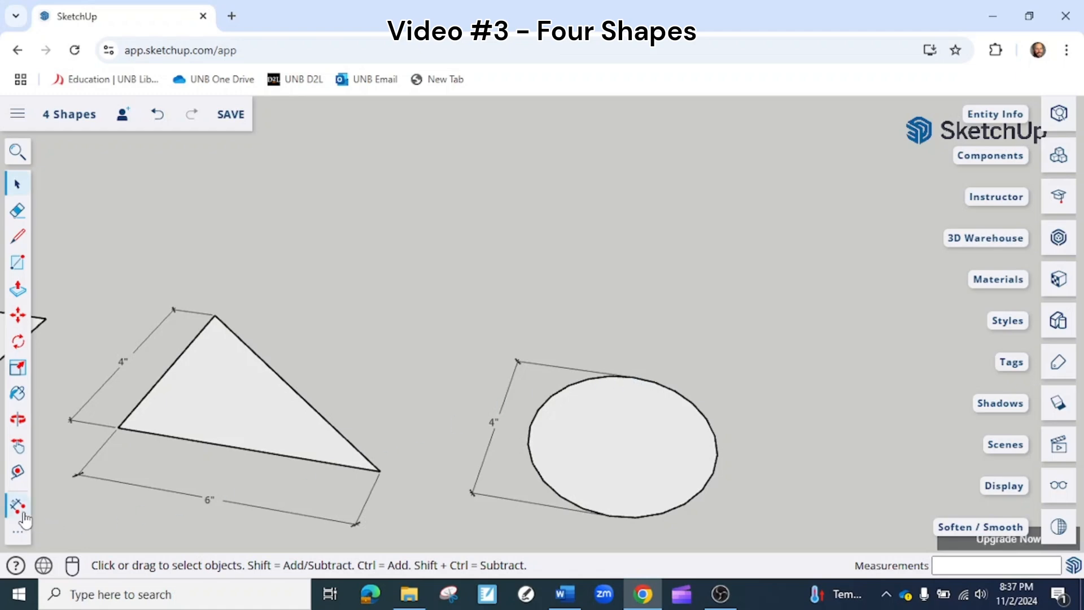
pyautogui.click(717, 453)
pyautogui.click(621, 440)
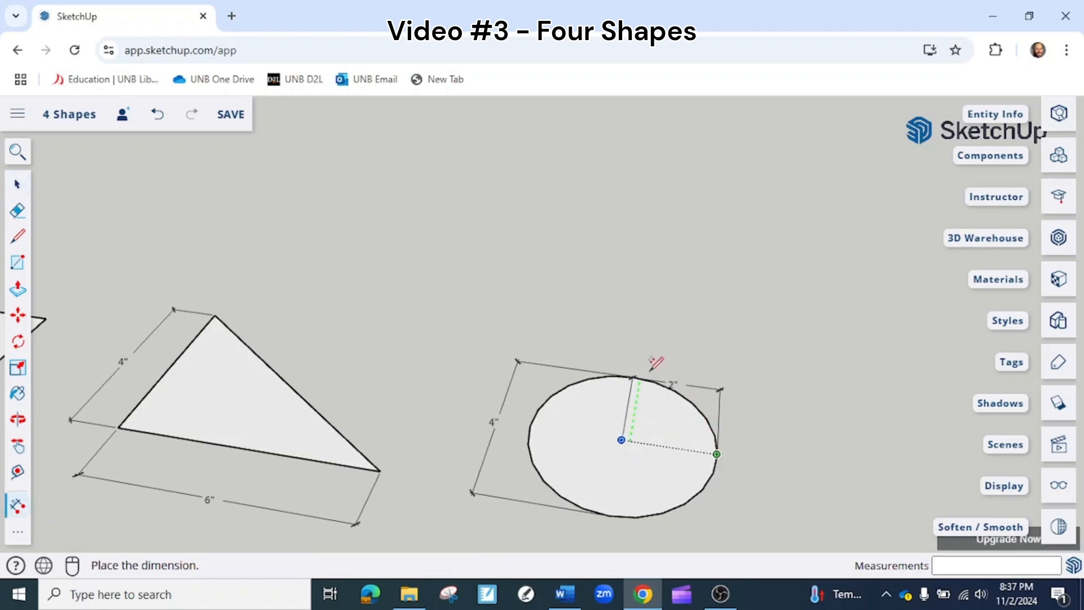
pyautogui.click(666, 323)
# Save the 4 Shapes model.
pyautogui.moveTo(643, 388); pyautogui.dragTo(643, 444, button='middle')
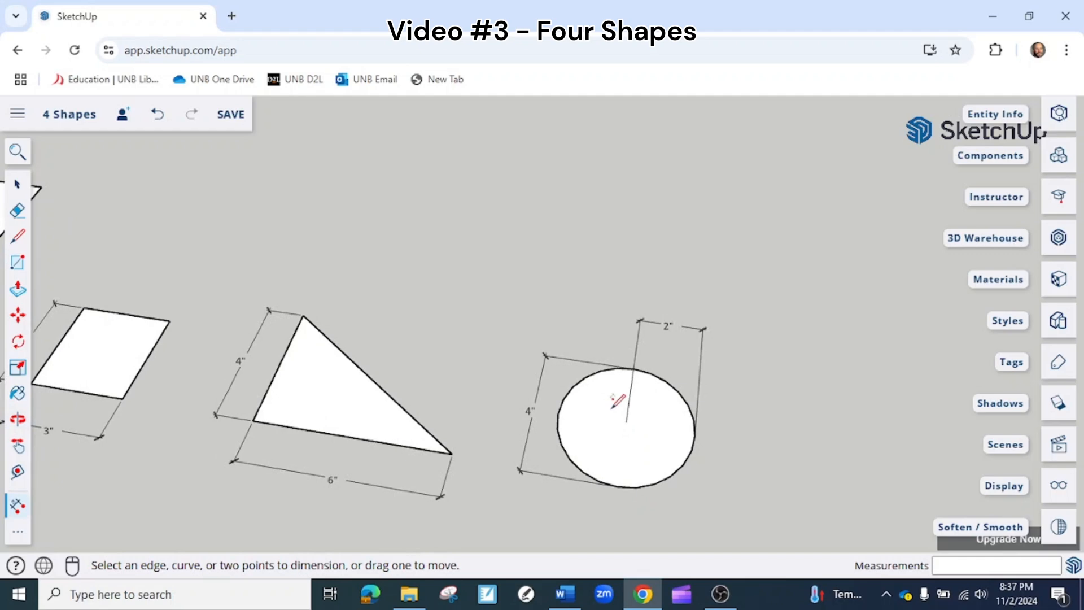
pyautogui.scroll(-2, 594, 405)
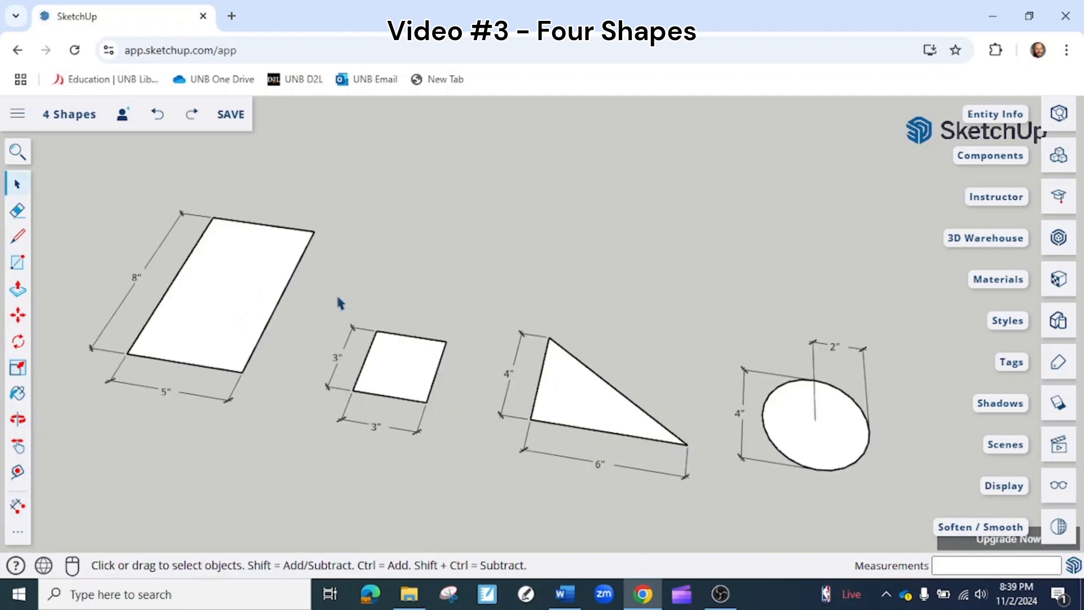
pyautogui.click(232, 122)
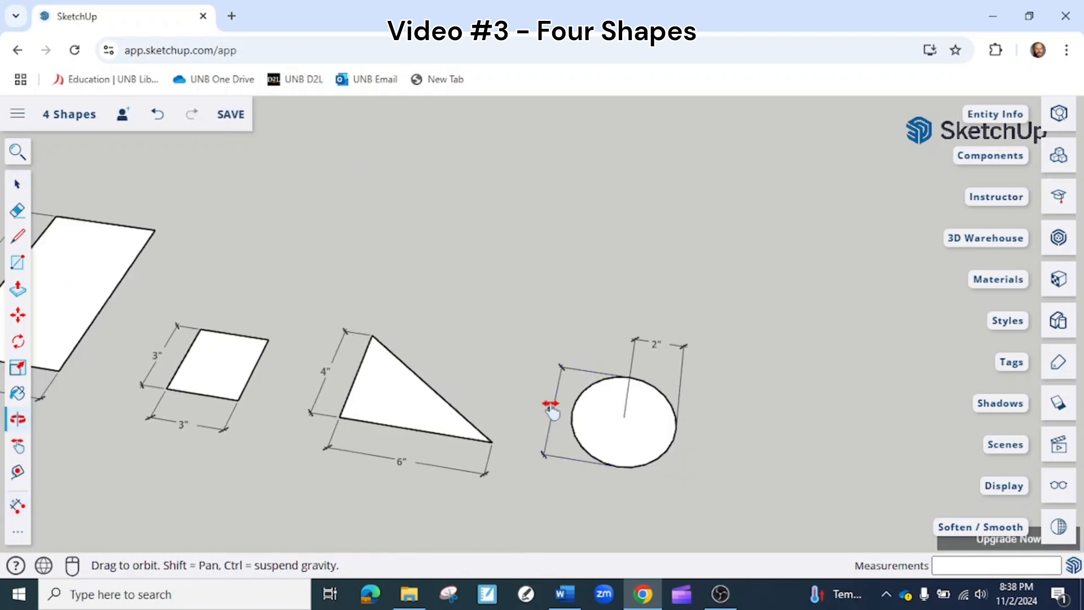
# Bring all four dimensioned shapes into view and capture them as a rectangular snip with Snipping Tool.
pyautogui.moveTo(551, 409); pyautogui.dragTo(740, 415)
pyautogui.moveTo(739, 415); pyautogui.dragTo(737, 412, button='middle')
pyautogui.click(453, 594)
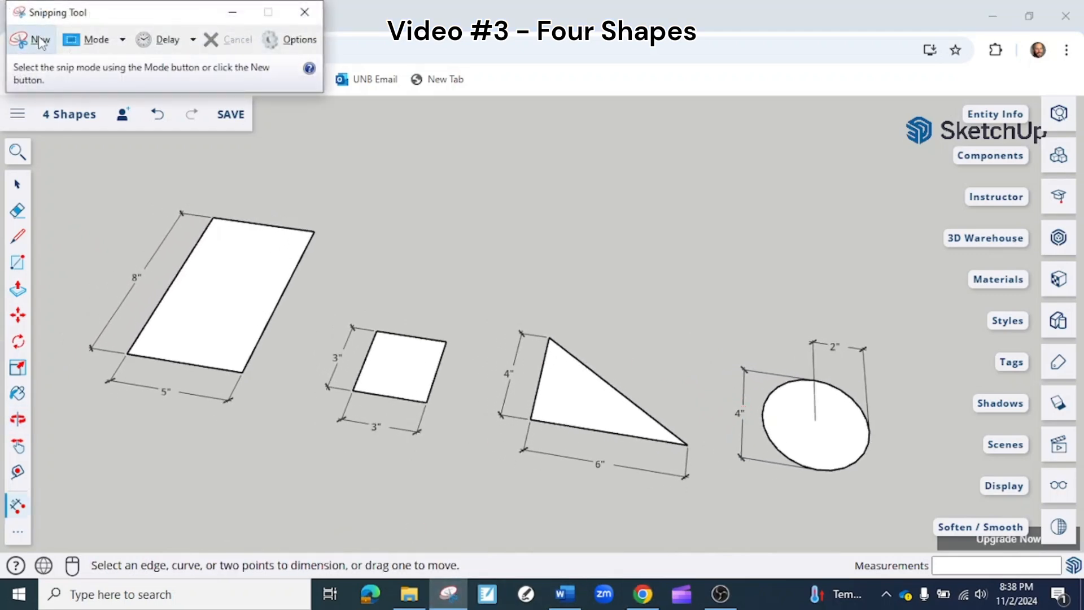
pyautogui.click(40, 41)
pyautogui.moveTo(69, 188); pyautogui.dragTo(927, 523)
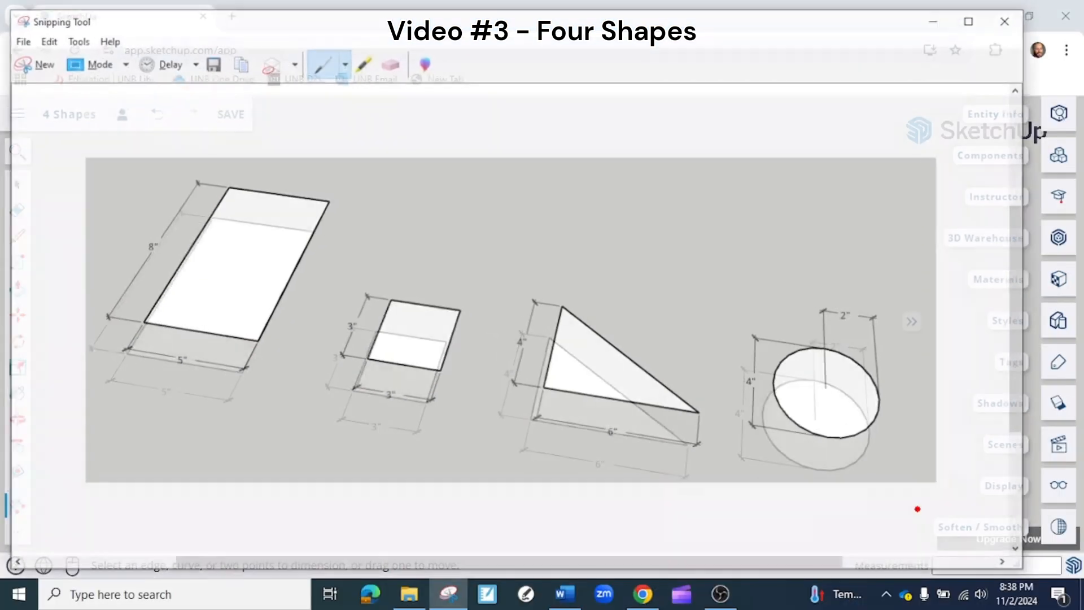
# Save the snip to the Desktop as a JPEG file named 4 Shapes.
pyautogui.click(19, 39)
pyautogui.click(45, 83)
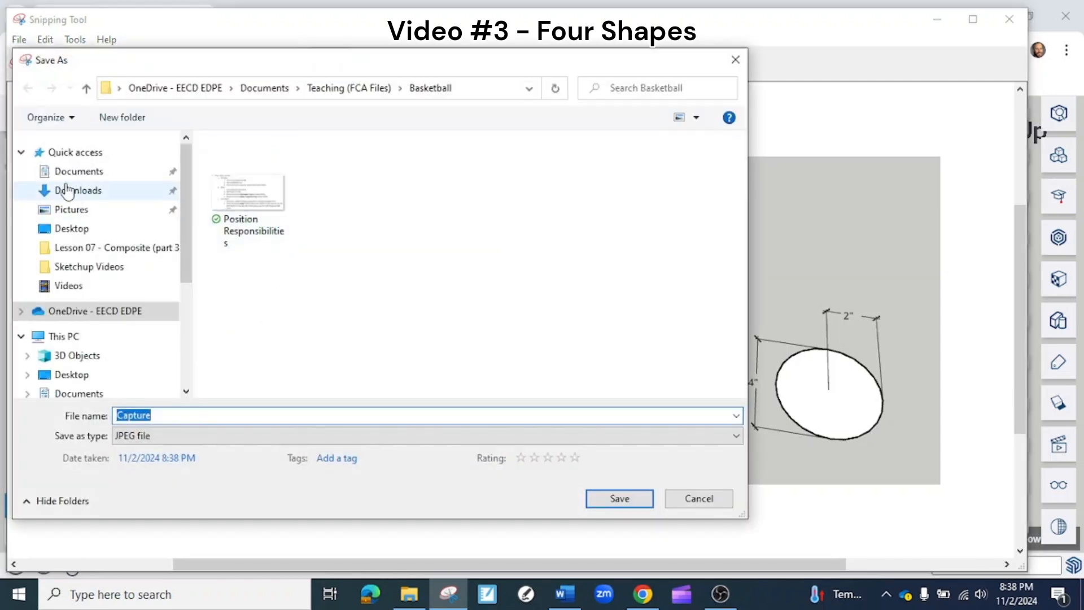
pyautogui.click(93, 377)
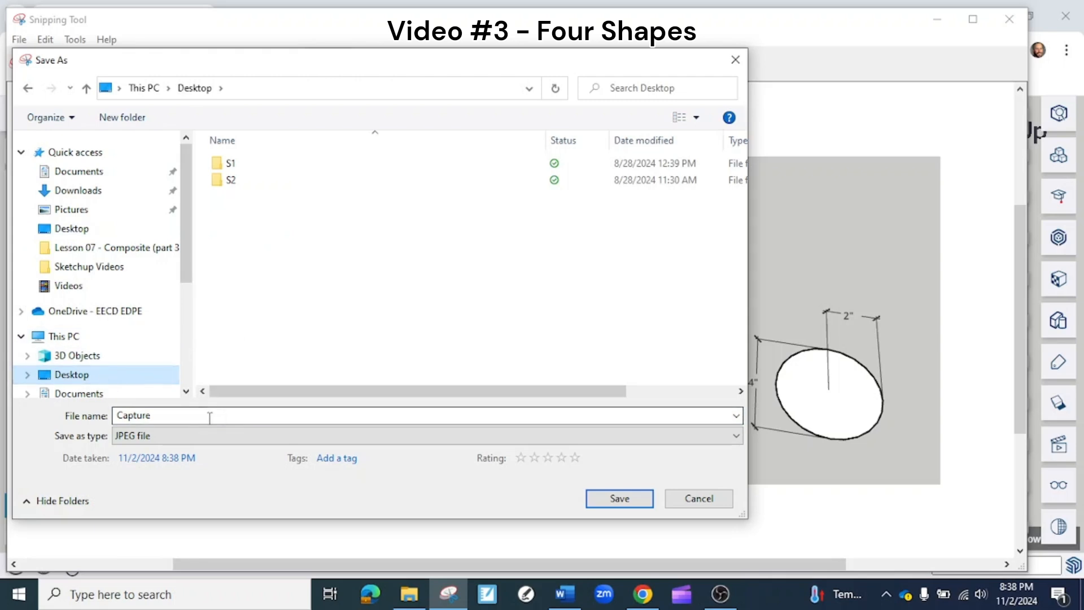
pyautogui.doubleClick(137, 414)
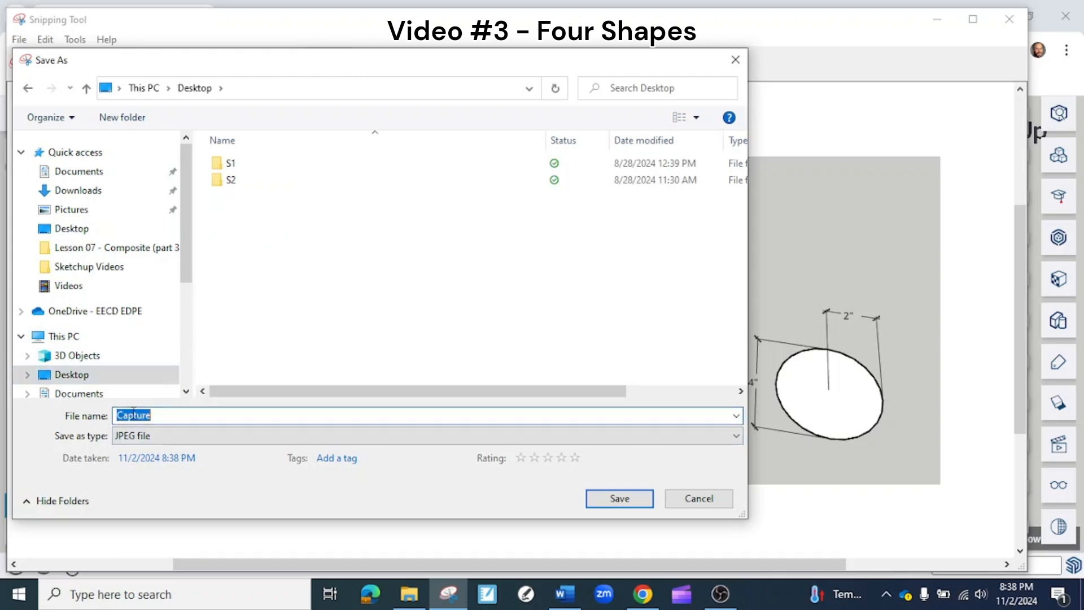
pyautogui.write('4 Shapes')
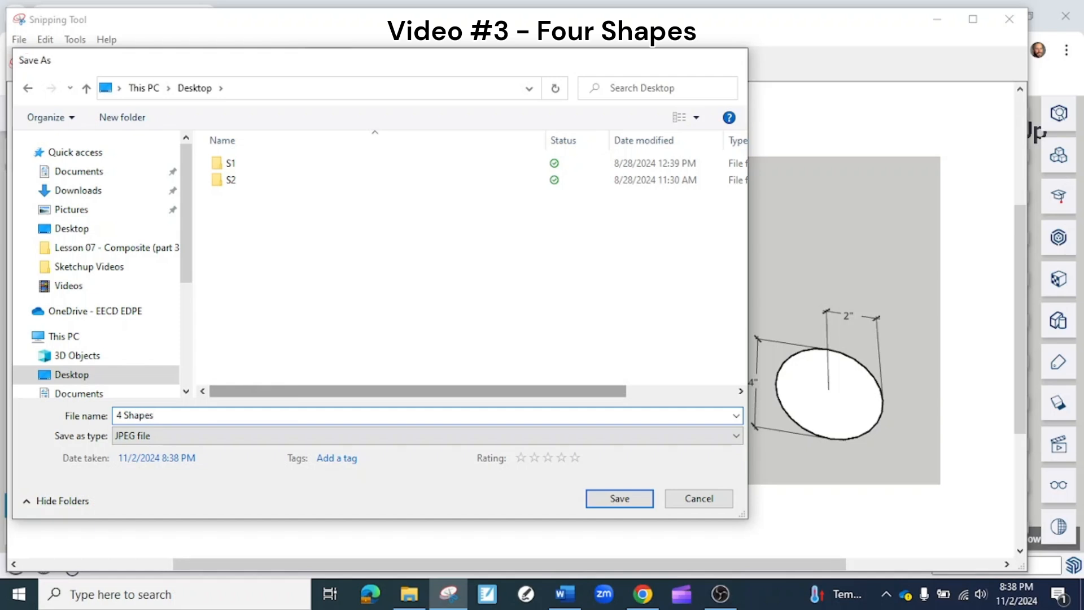
pyautogui.press('Return')
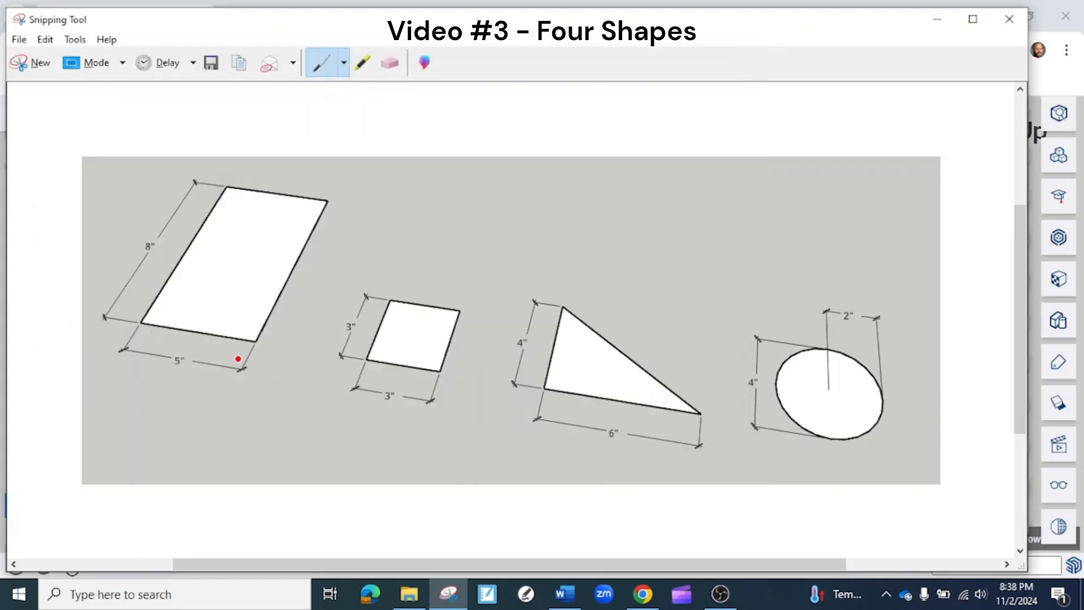